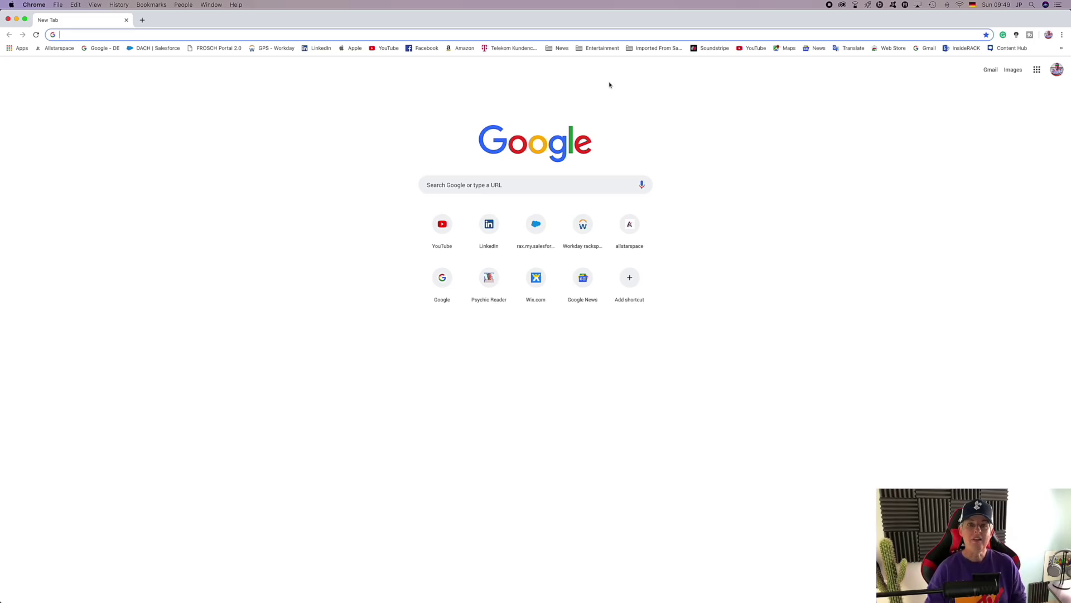
Load wix.com and open The Card Geek site's actions to edit it in the Editor.
type("wix.com")
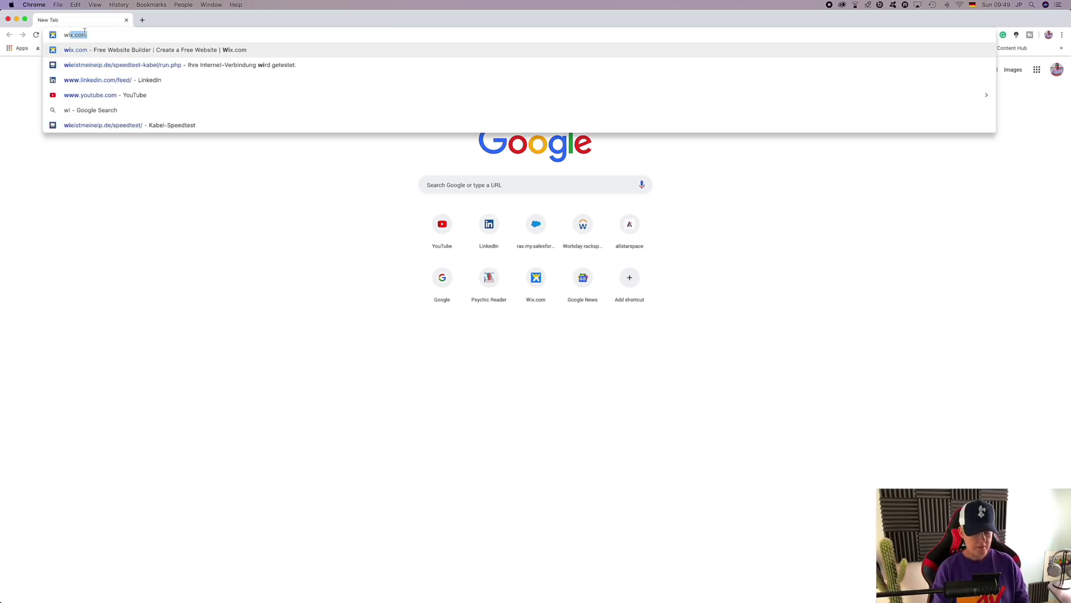
key("Return")
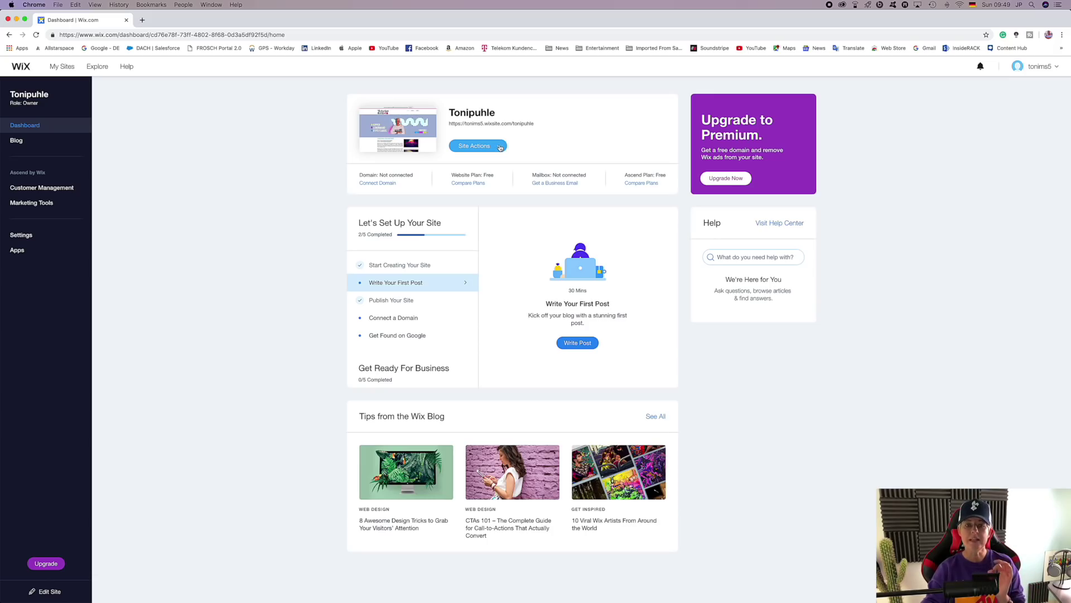
left_click(500, 147)
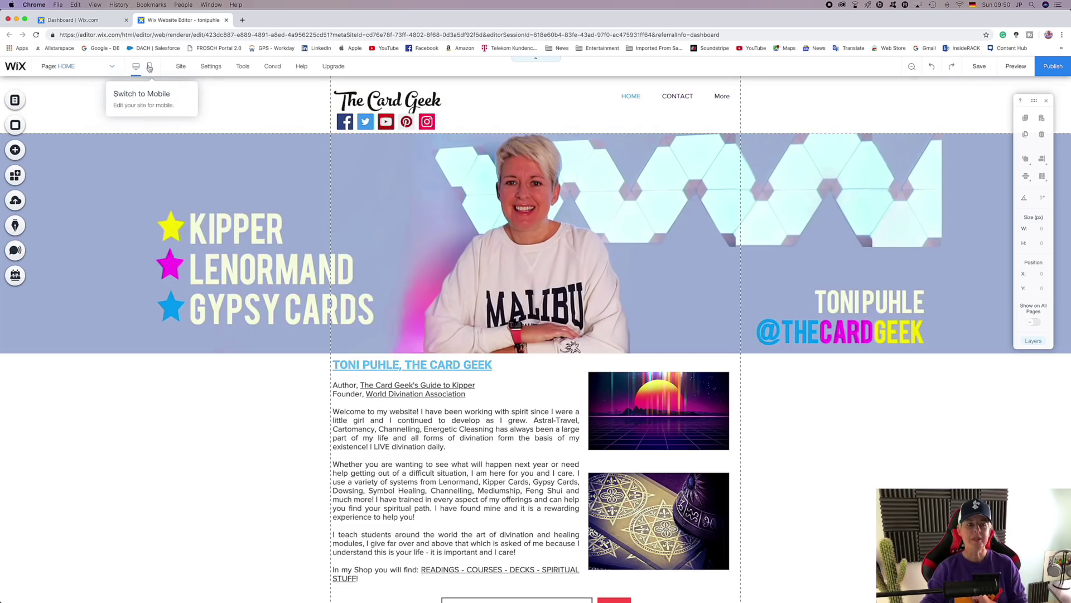
Switch to the mobile layout of The Card Geek Home page and clear the welcome overlay.
left_click(150, 67)
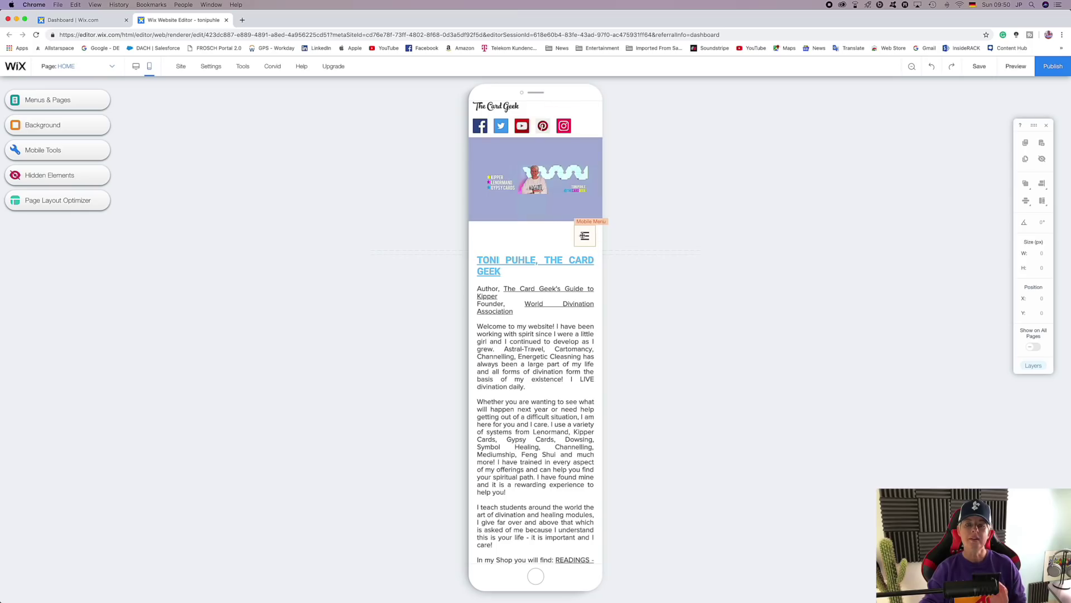
mouse_move(558, 254)
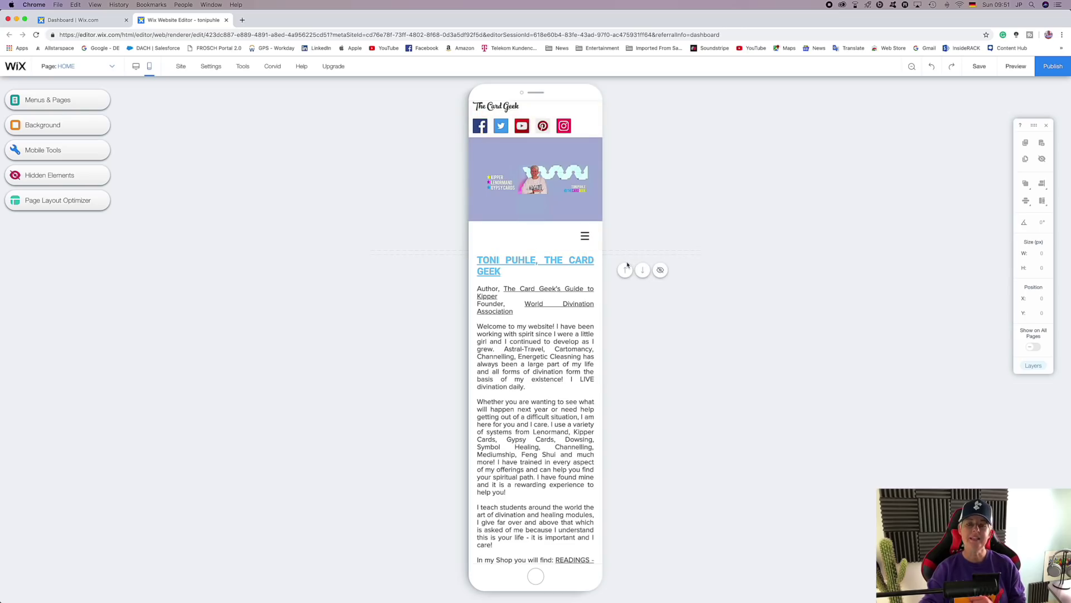
Drag the mobile menu hamburger up beside the logo, then compare it in desktop view.
left_click(587, 238)
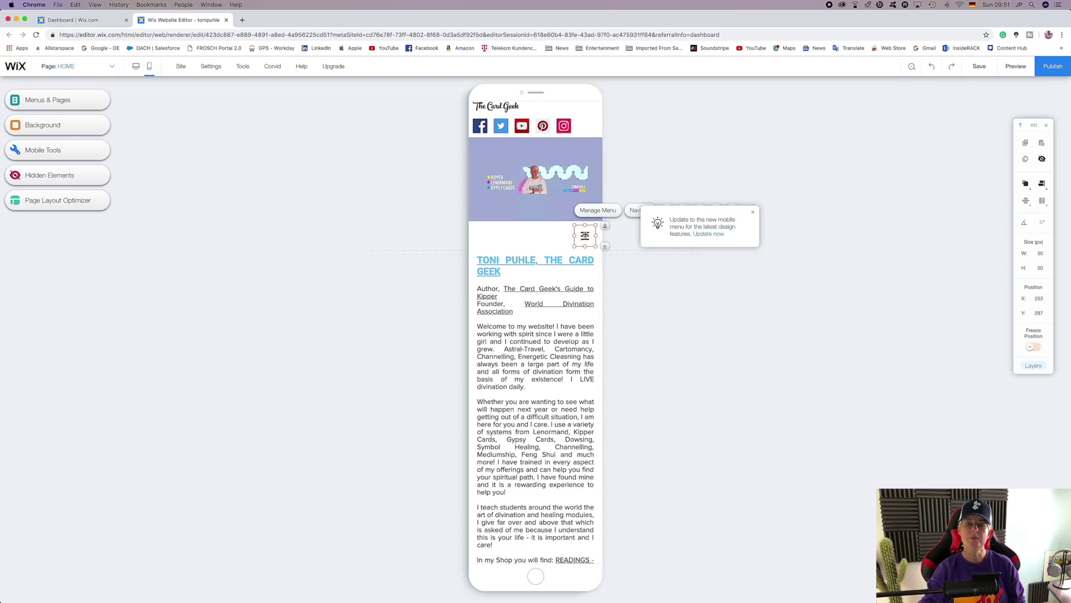
left_click_drag(585, 236, 584, 113)
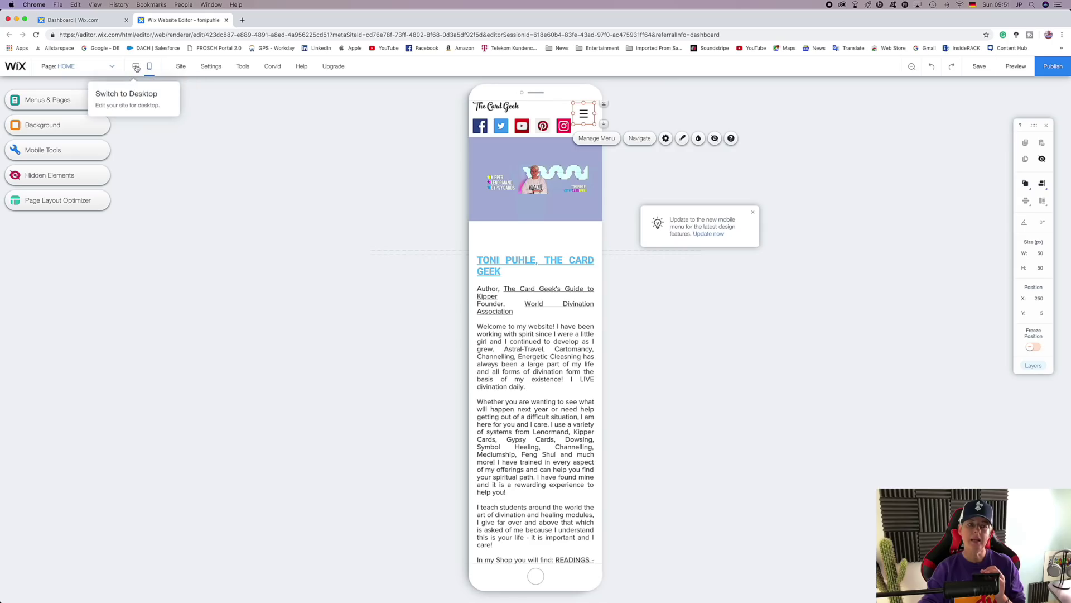
left_click(136, 67)
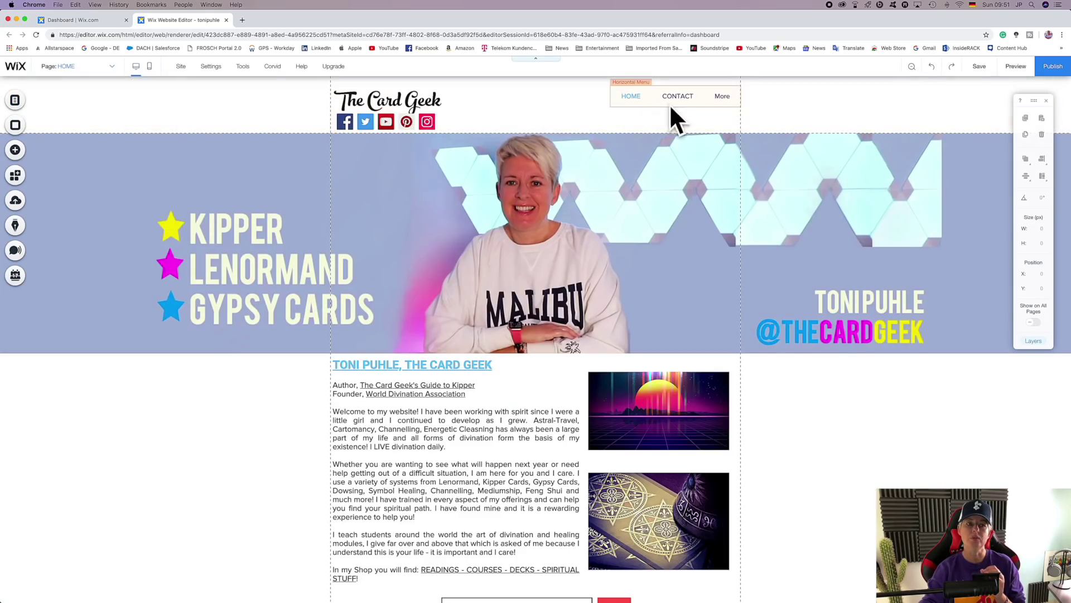
left_click(149, 67)
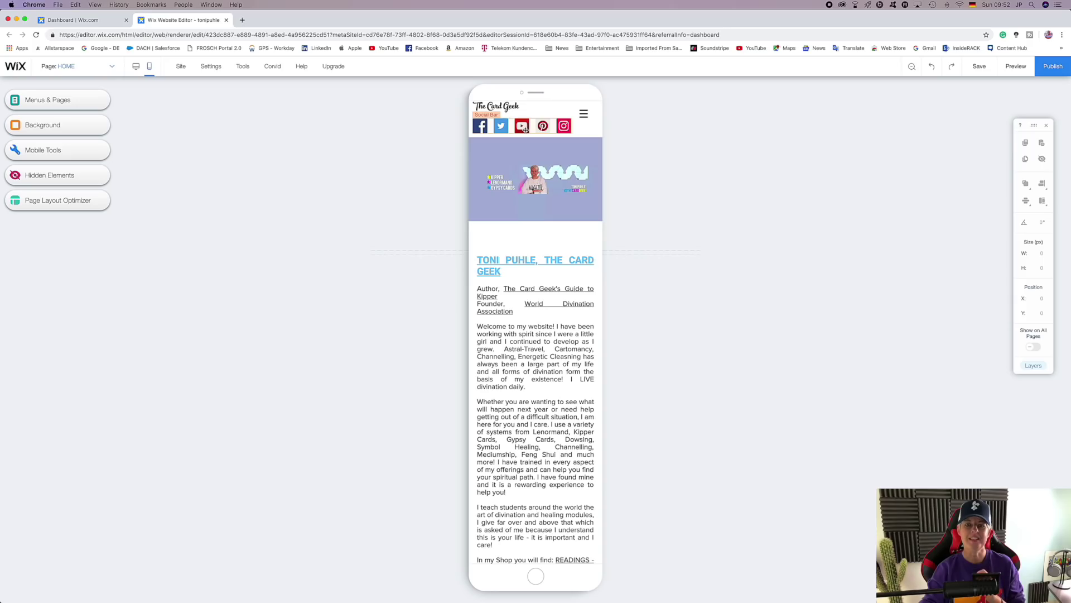
Shorten the banner strip and cut the header to 182 px to remove the blank gap.
left_click(536, 185)
left_click_drag(535, 221, 543, 178)
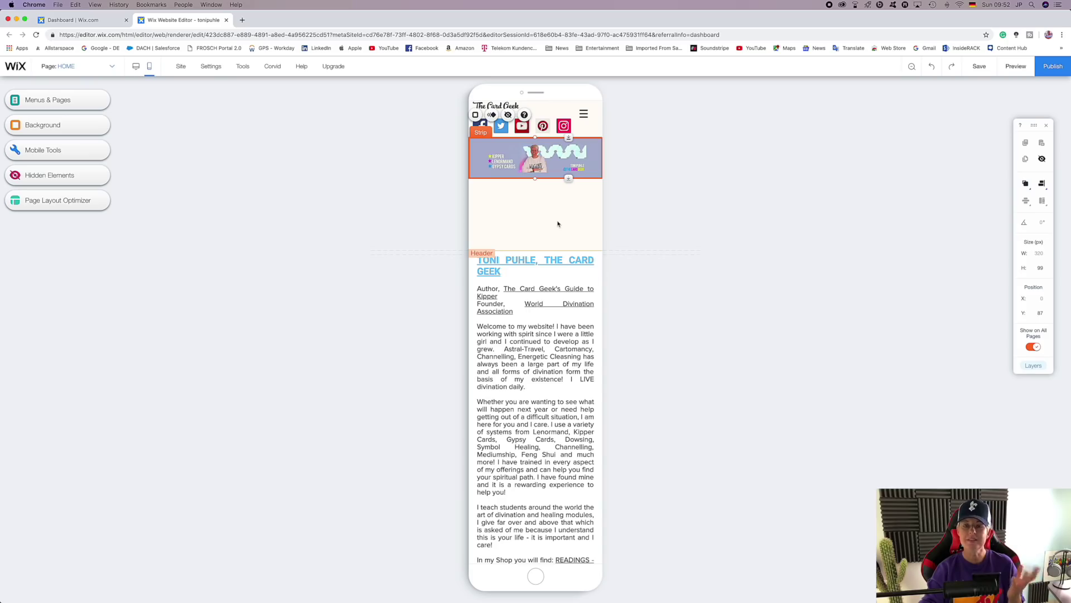
left_click(557, 223)
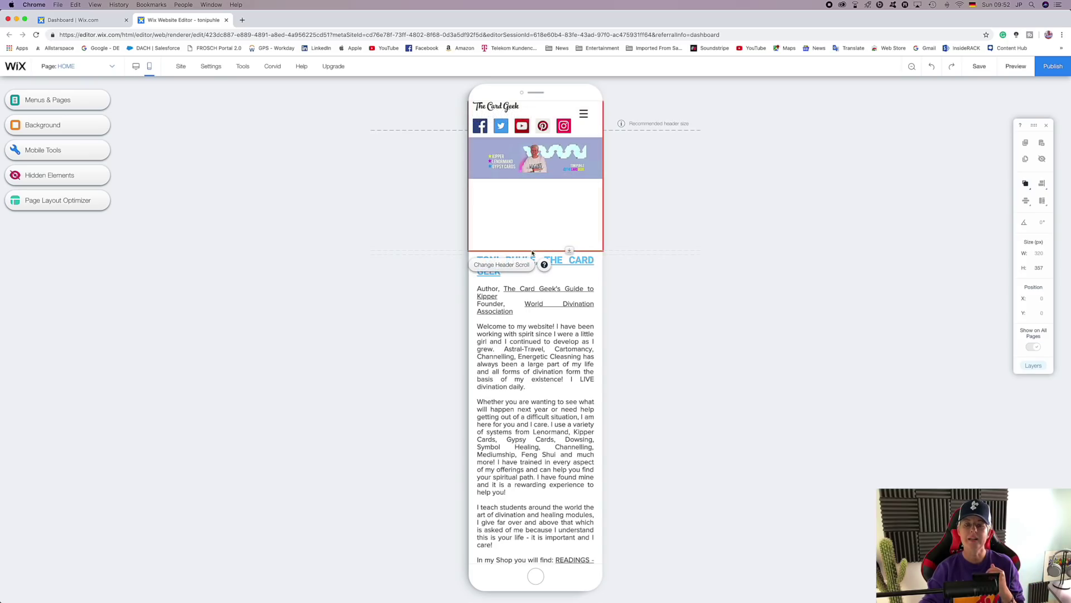
left_click_drag(569, 251, 578, 177)
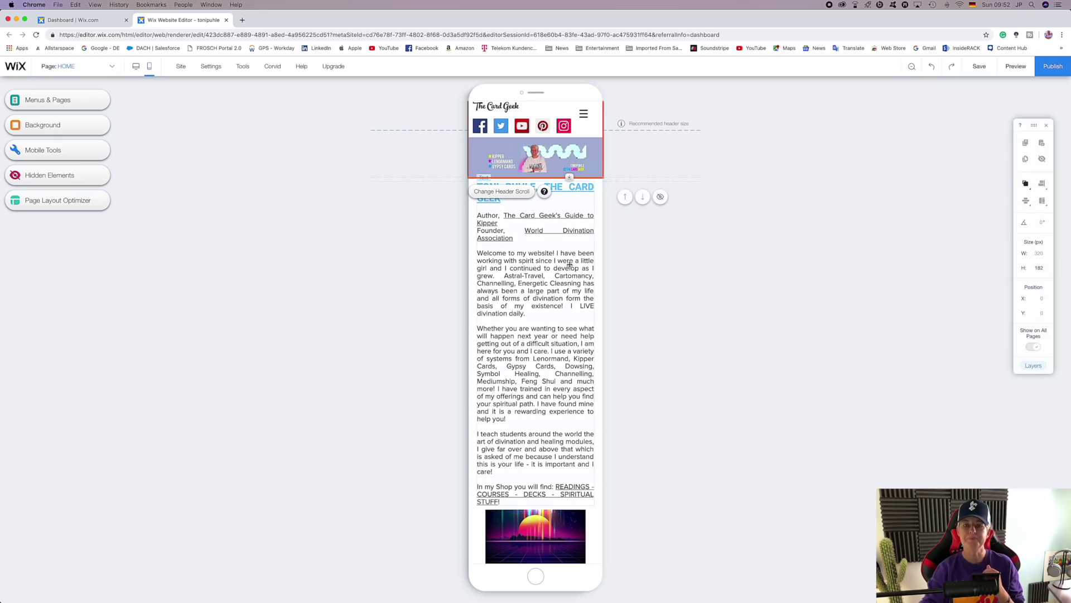
left_click(561, 286)
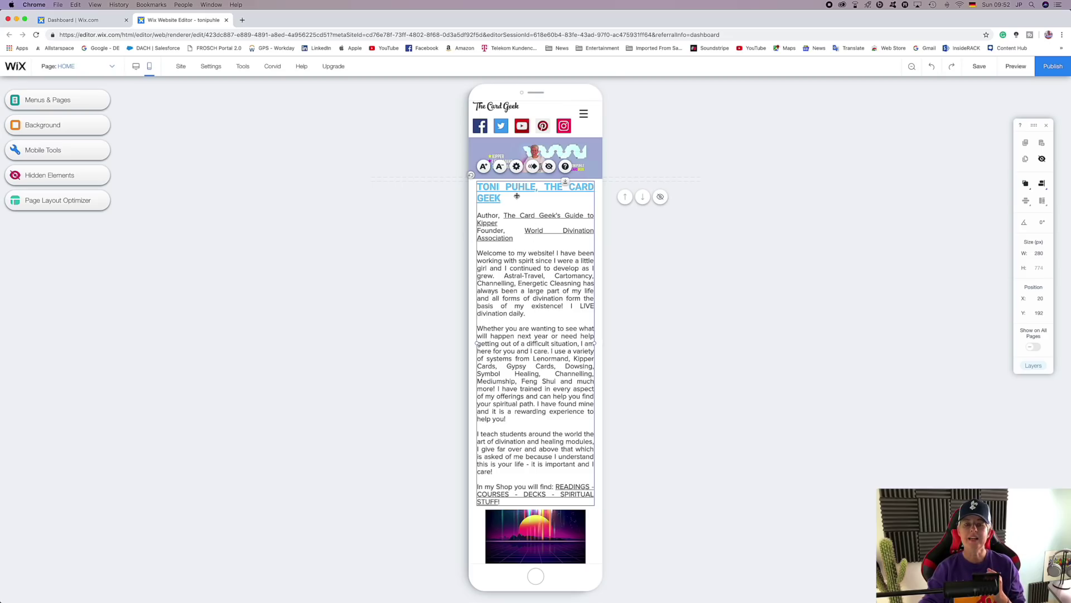
Lower the welcome text's mobile font size from 17 to 13 px in Mobile Text Settings.
left_click(517, 167)
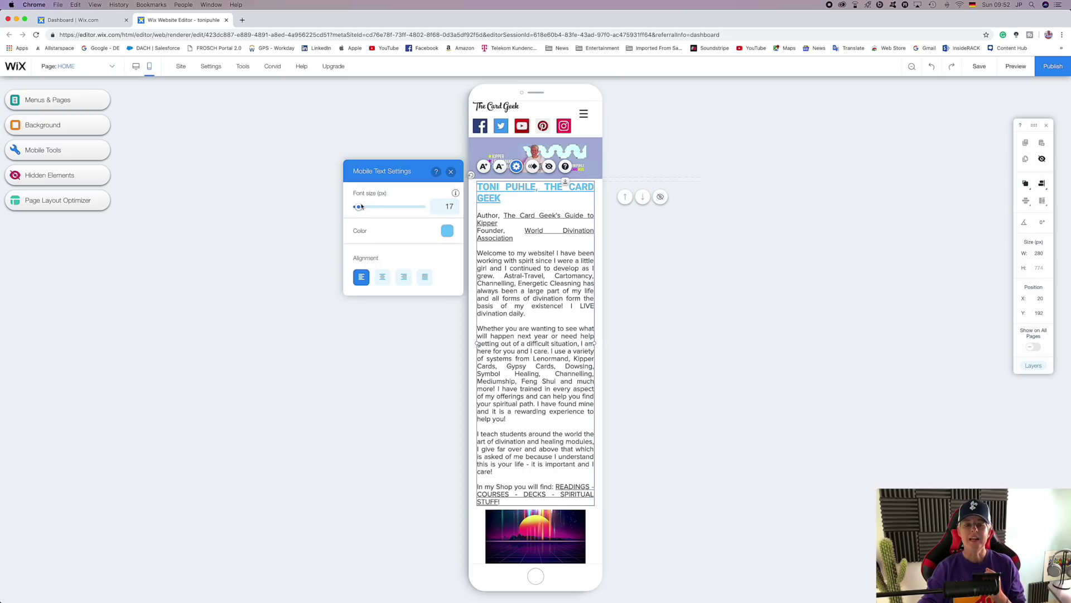
left_click_drag(359, 208, 357, 207)
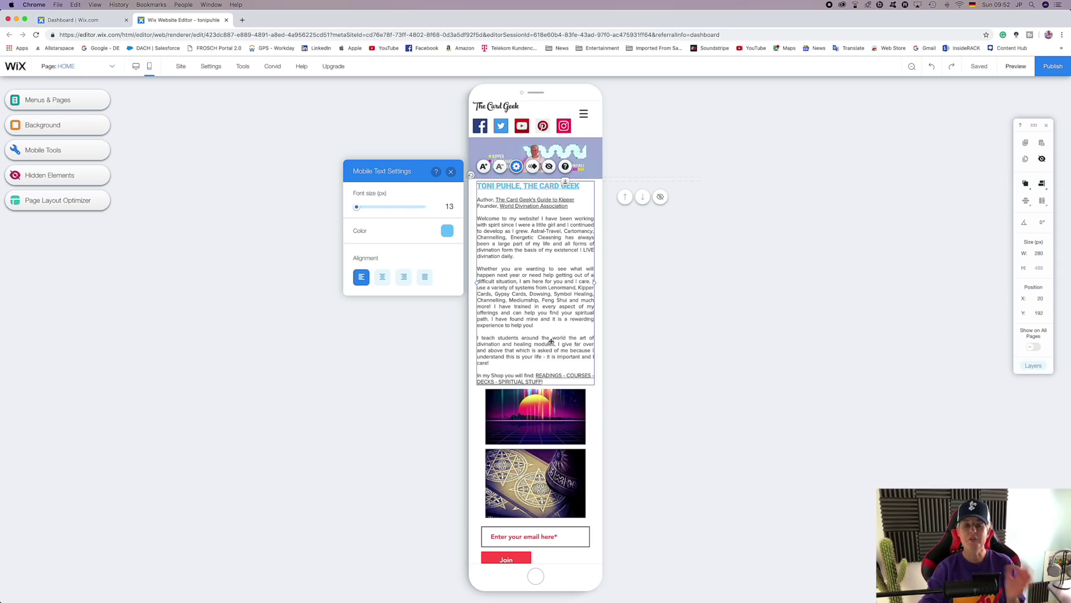
scroll(552, 338, "down", 1)
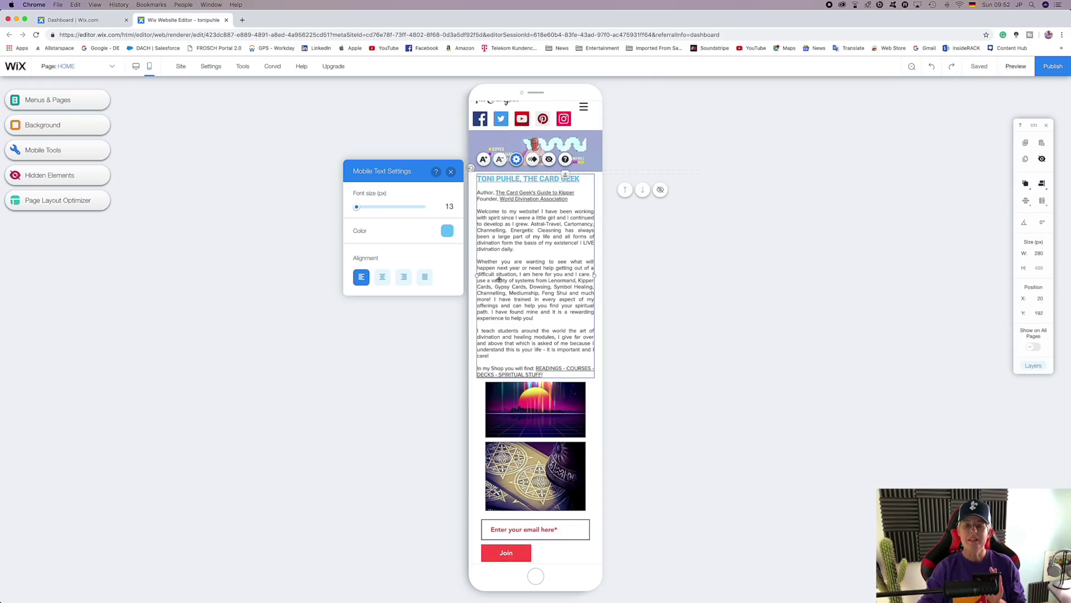
scroll(497, 276, "down", 1)
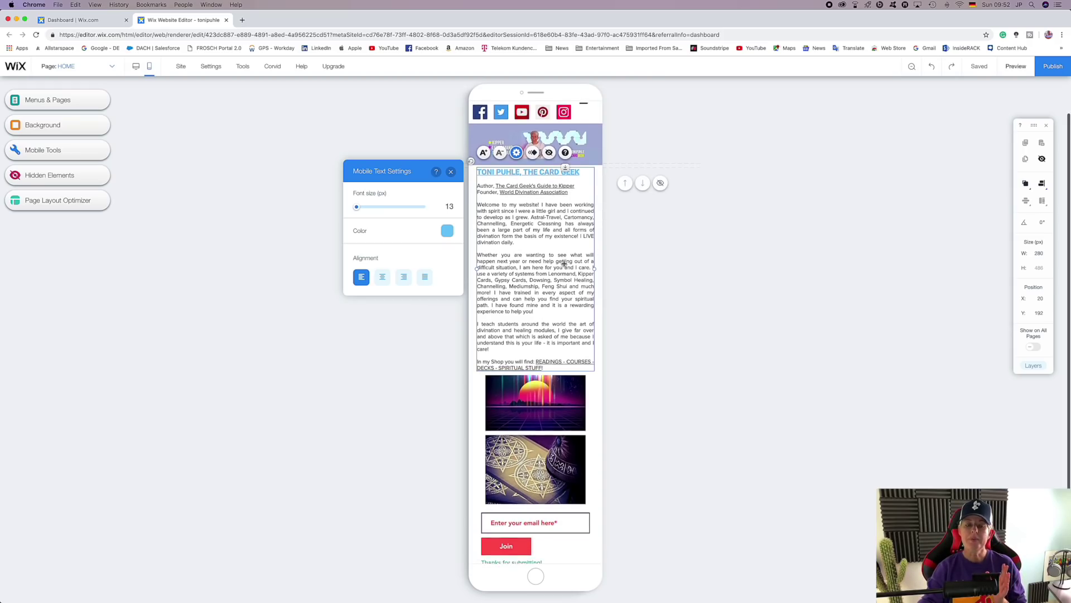
scroll(527, 349, "down", 4)
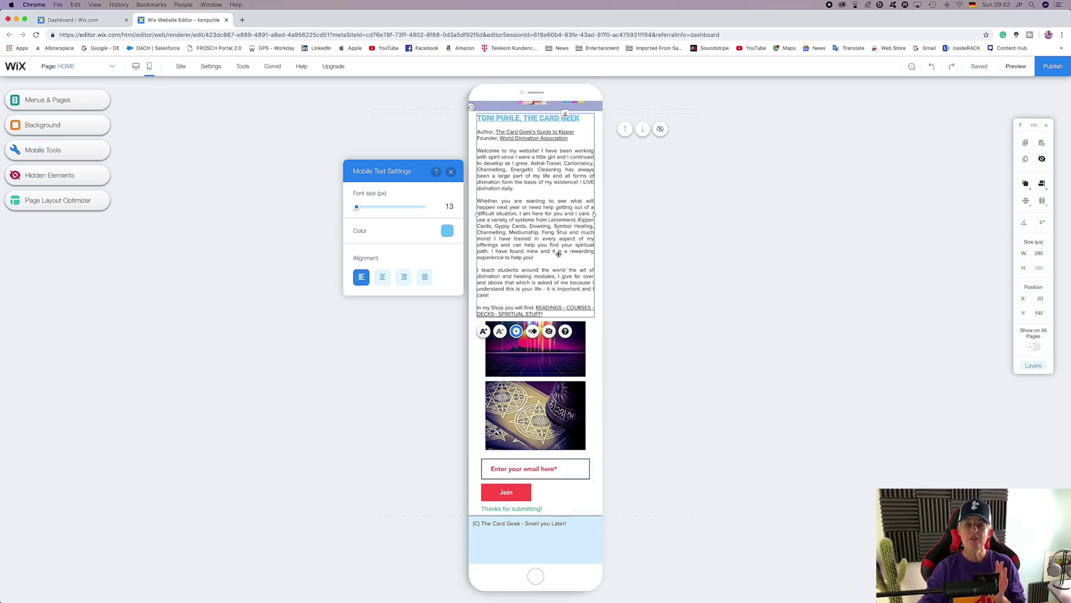
Hide the sunset image on mobile, checking it in the Hidden Elements list.
left_click(535, 364)
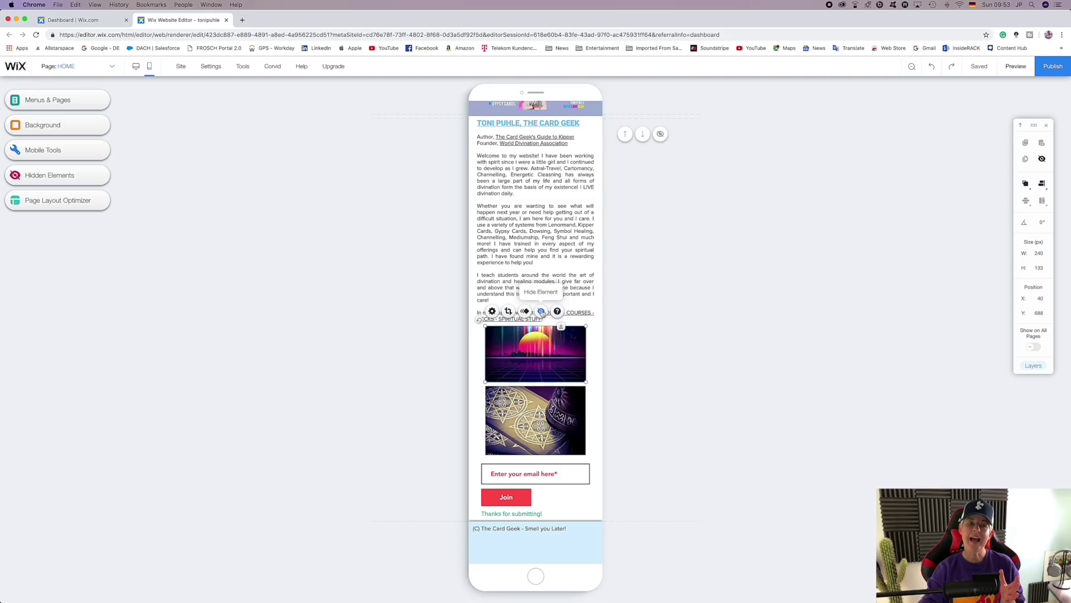
left_click(541, 312)
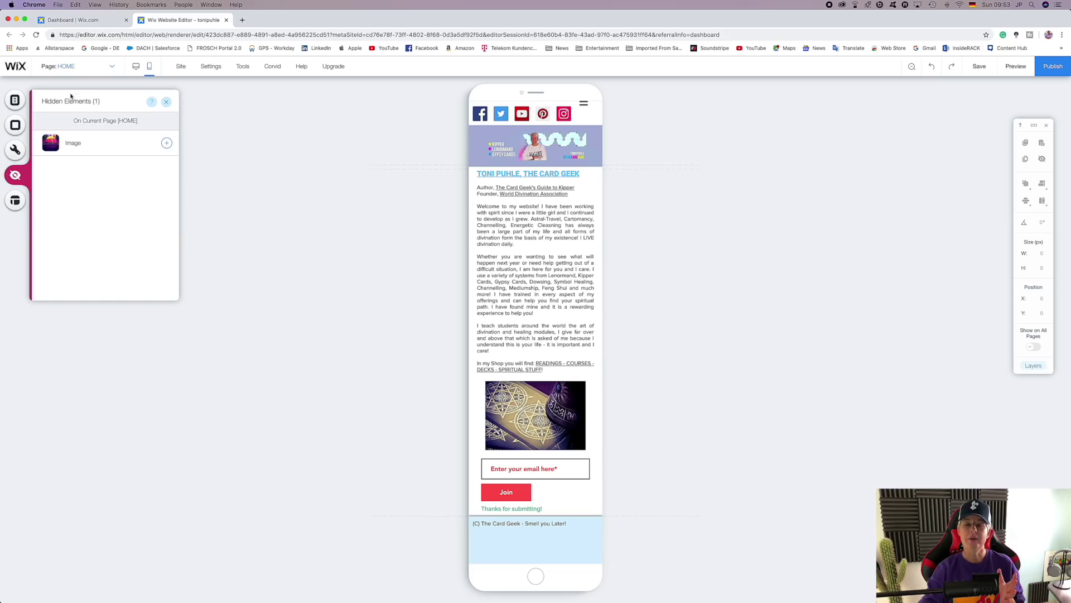
mouse_move(69, 148)
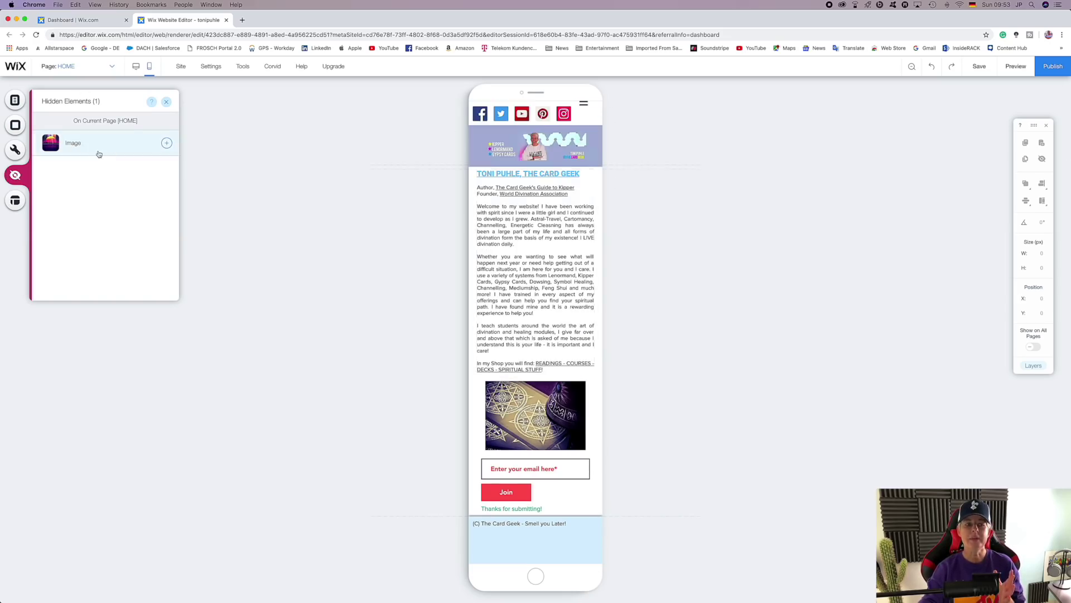
left_click(167, 143)
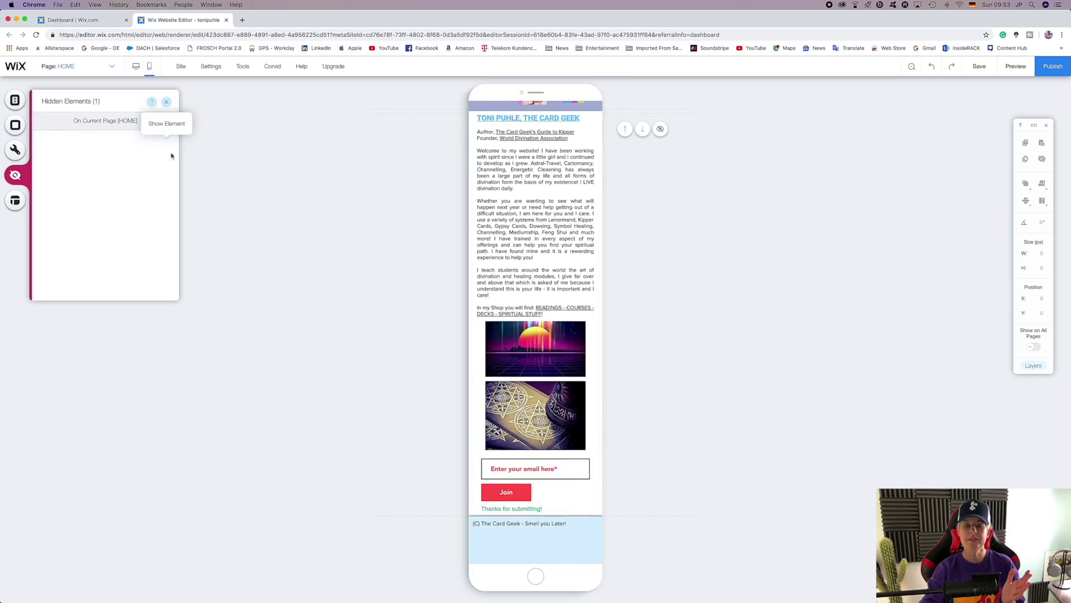
left_click(583, 371)
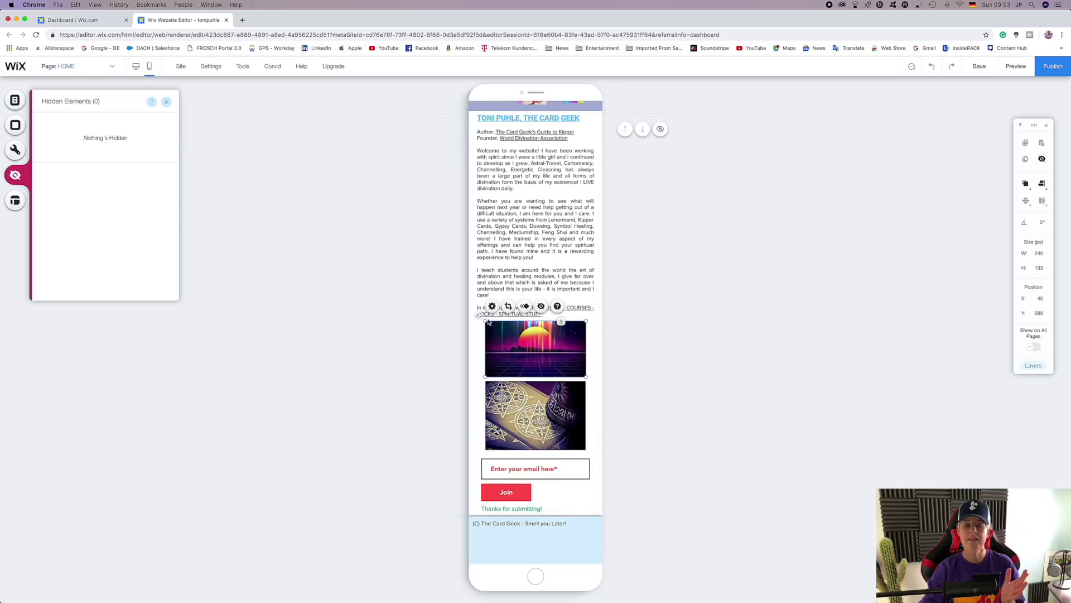
left_click(541, 307)
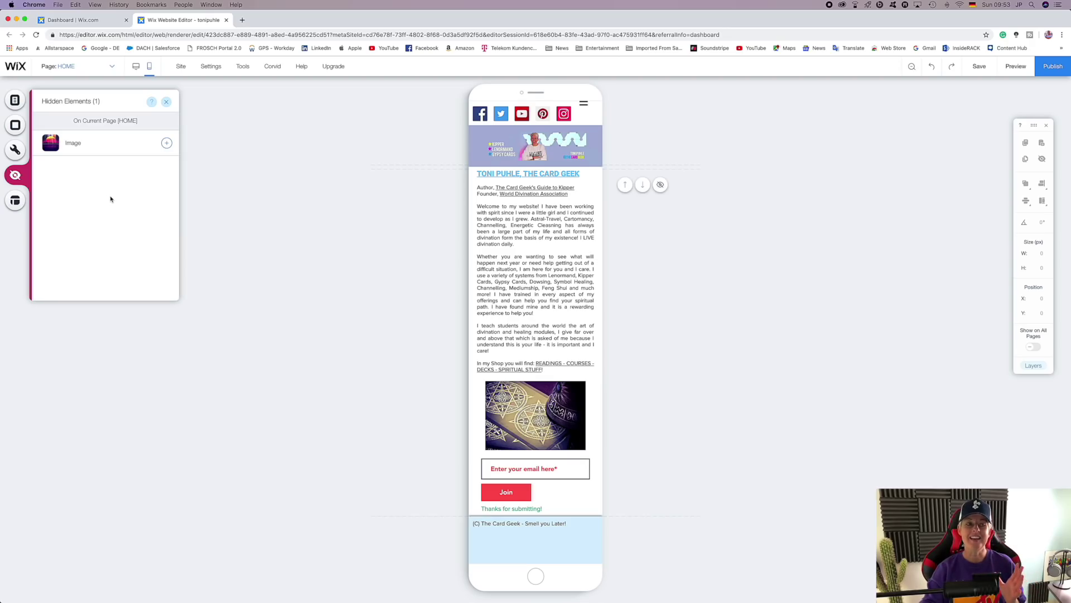
left_click(335, 325)
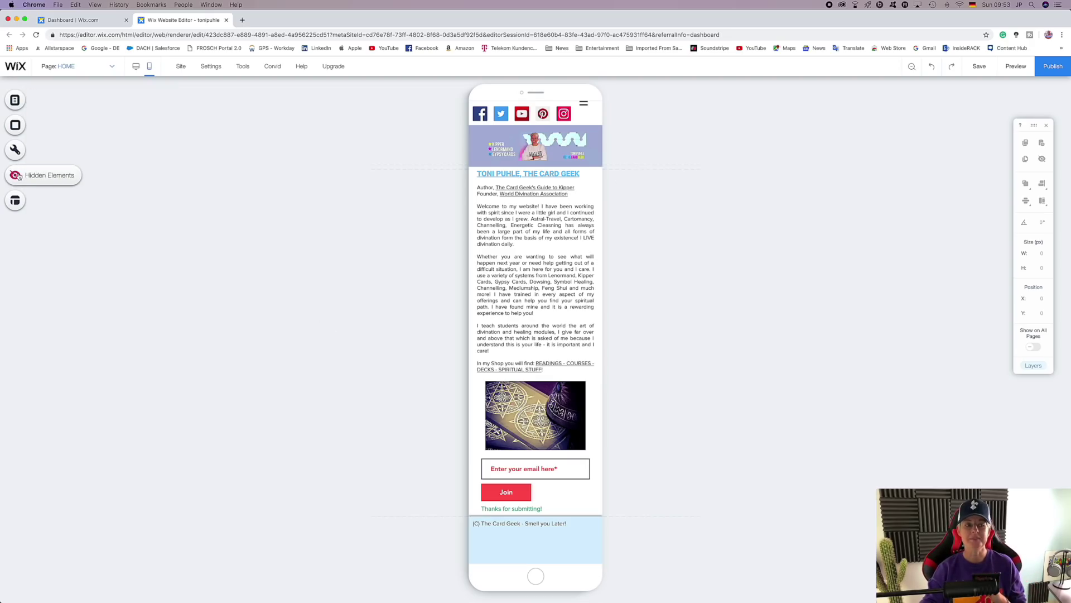
Add a Back to Top button from Mobile Tools, settling on the green TOP arrow icon.
left_click(12, 153)
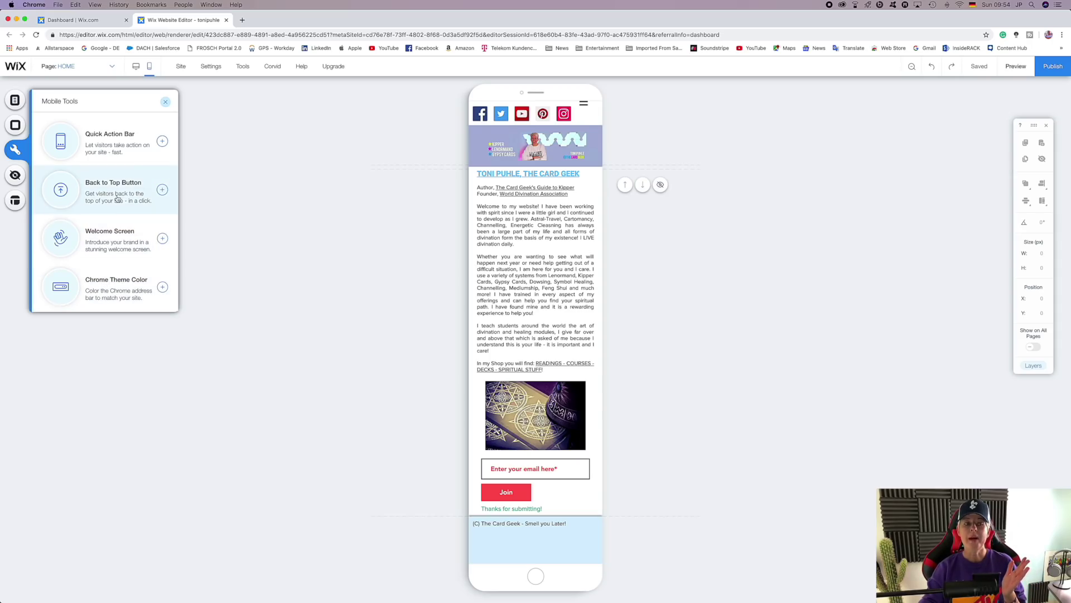
left_click(163, 190)
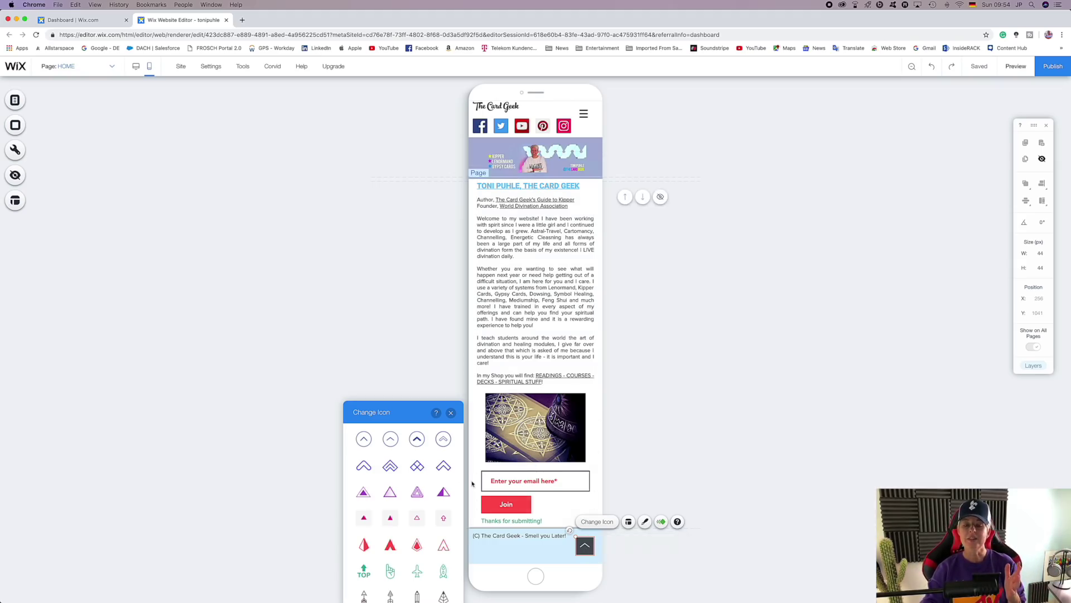
left_click(444, 465)
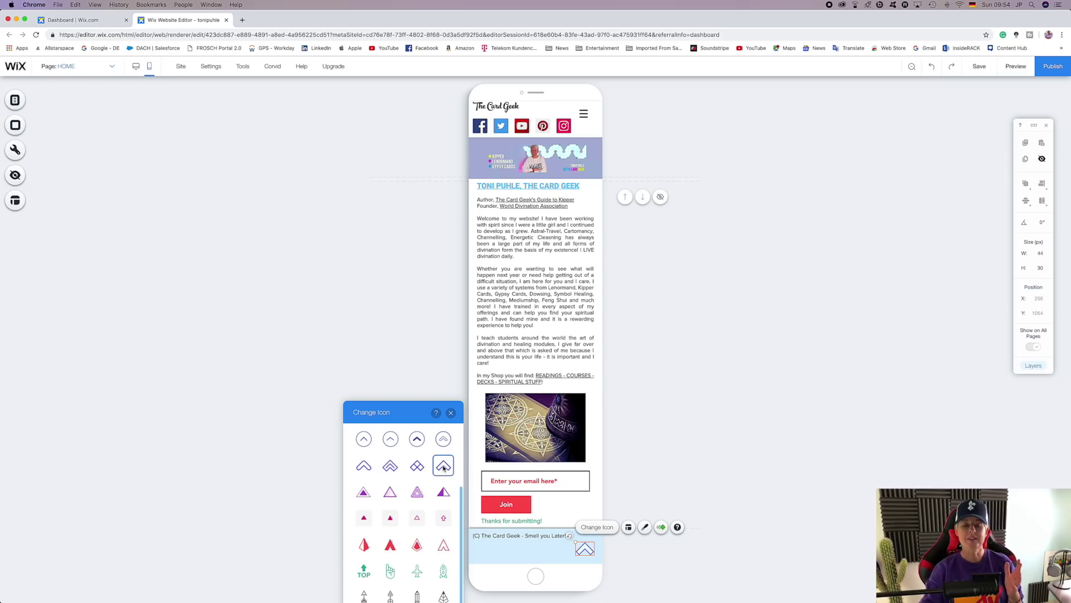
left_click(390, 491)
left_click(364, 544)
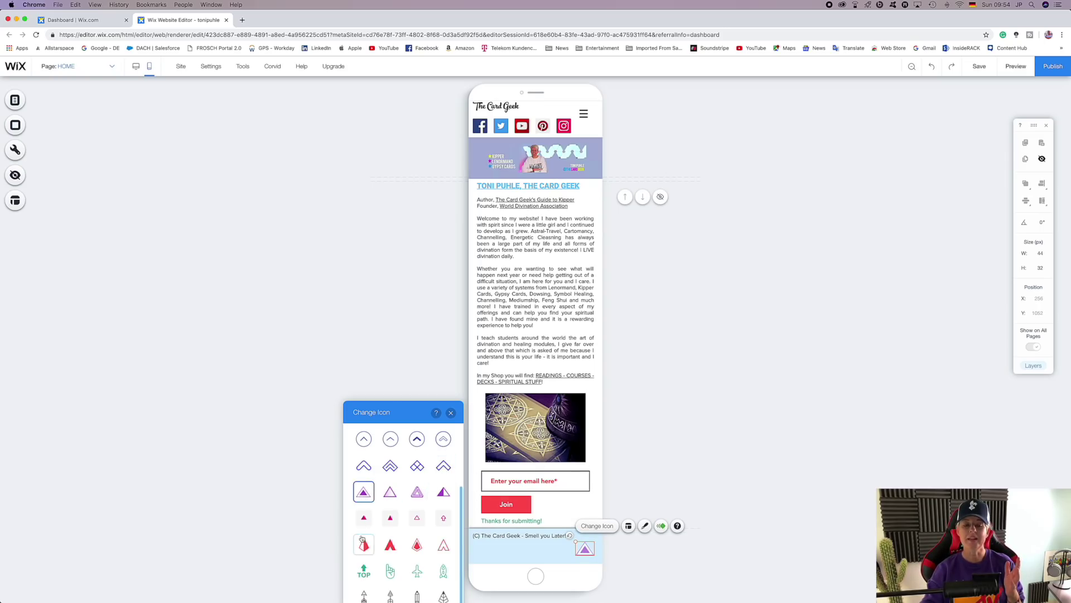
left_click(366, 573)
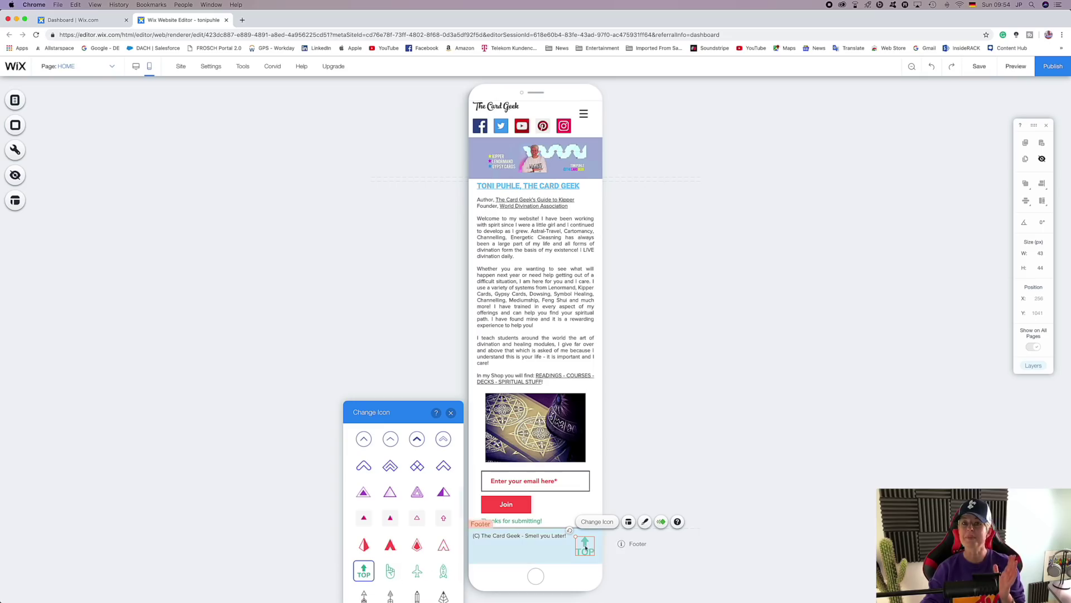
left_click(538, 294)
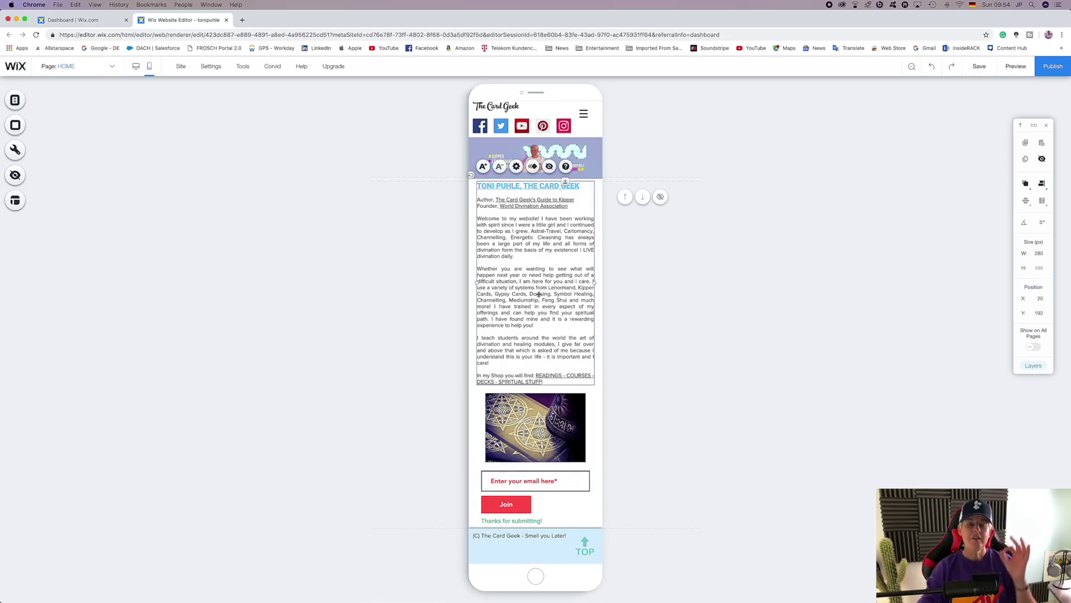
Apply the Water Drop image as the mobile background and preview it in desktop view.
left_click(17, 124)
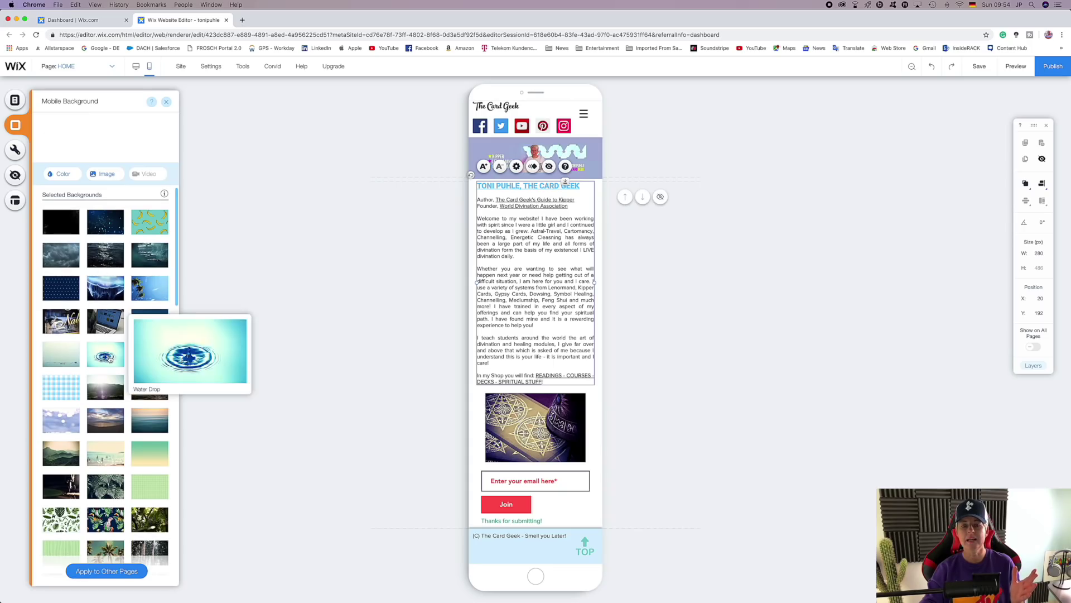
left_click(109, 358)
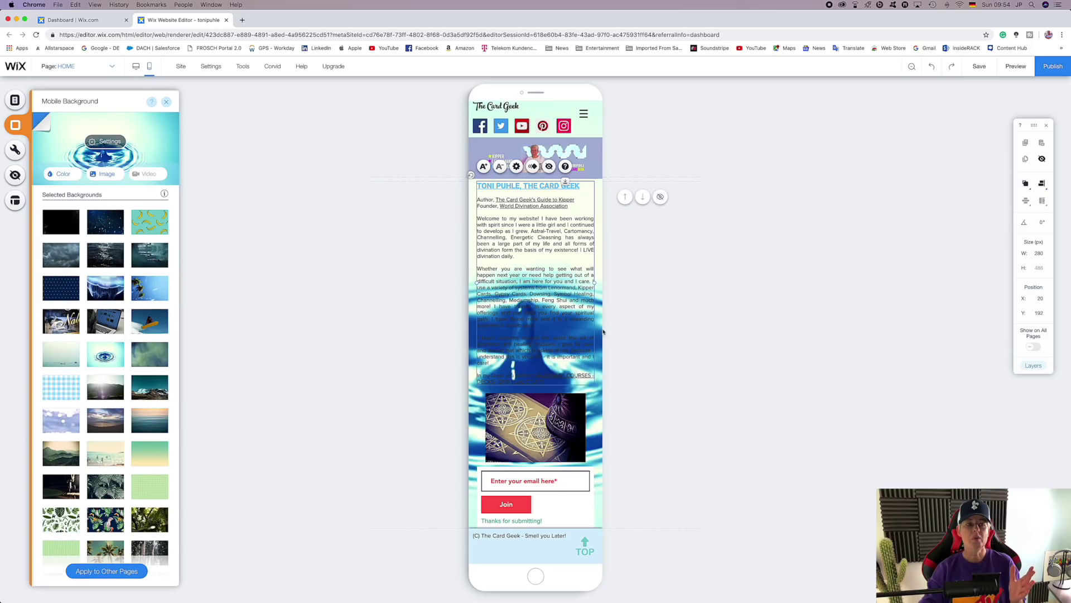
left_click(136, 67)
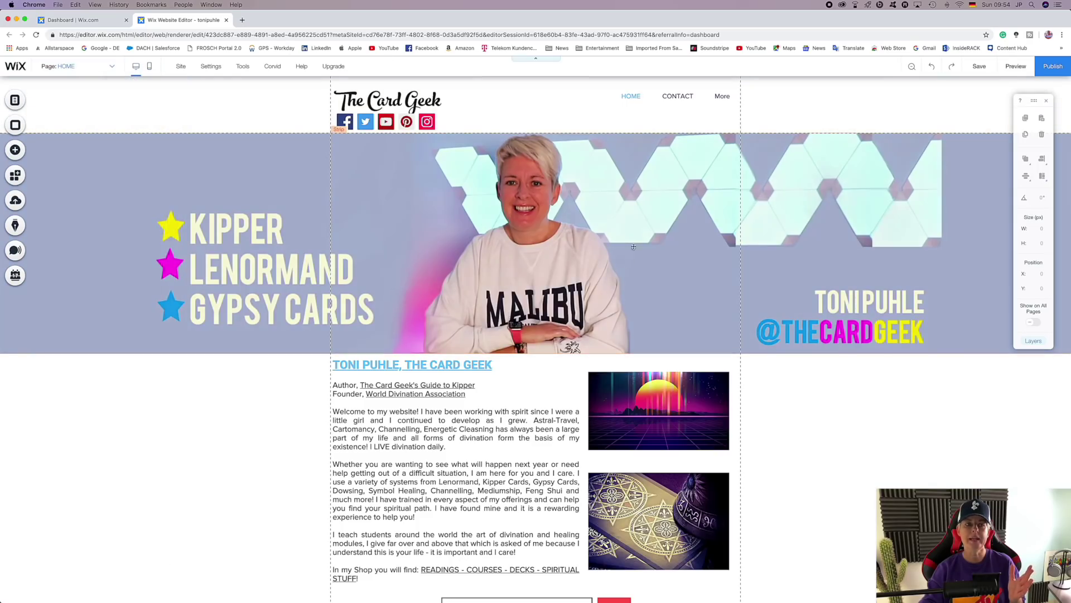
left_click(150, 70)
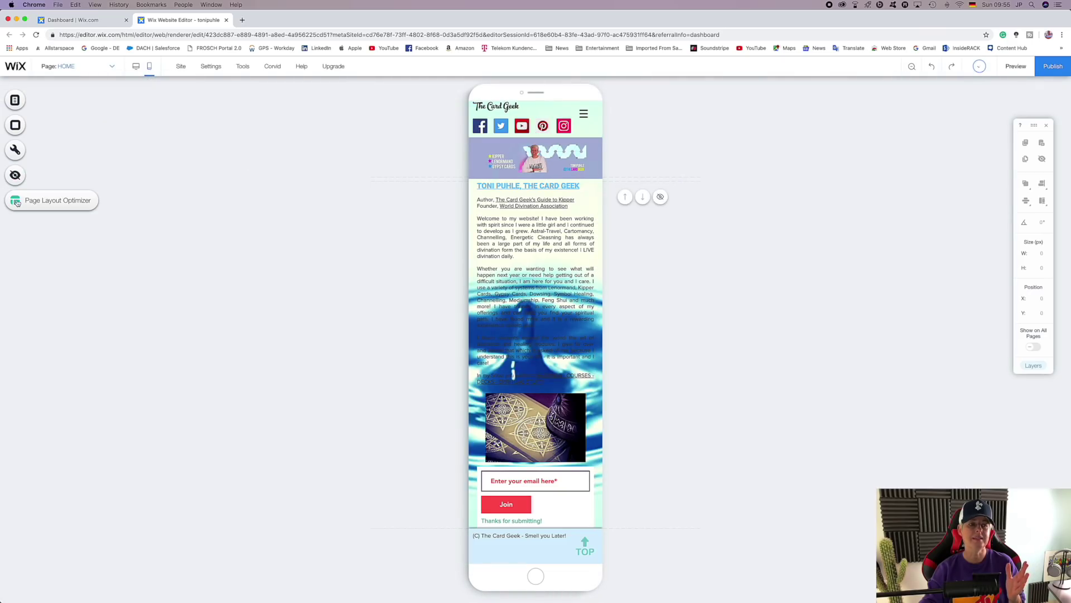
Change the mobile background to plain white (#FFFFFF) and close the background panel.
left_click(15, 125)
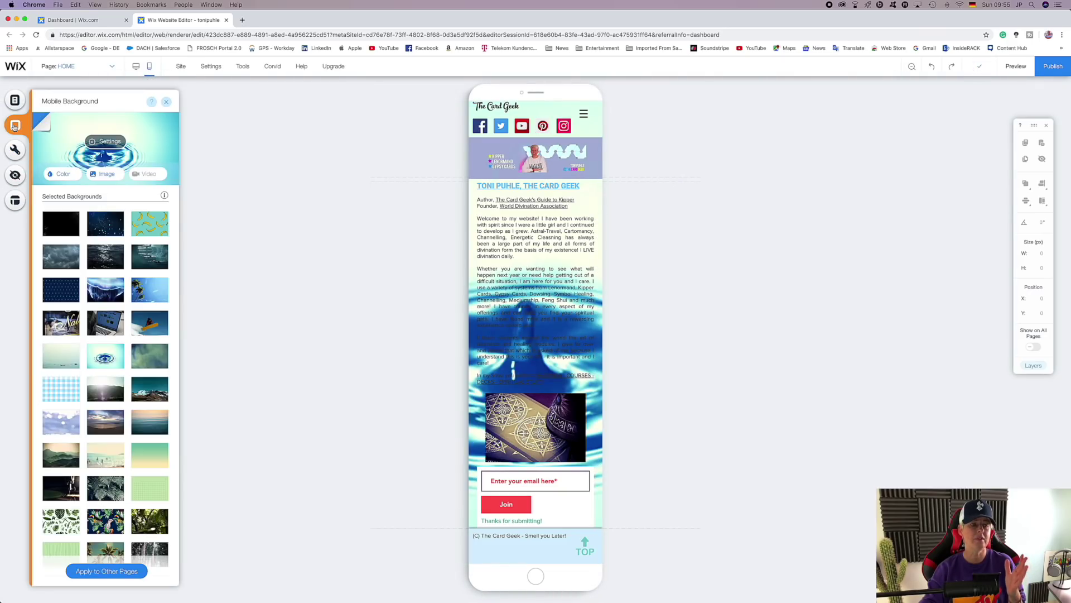
left_click(63, 176)
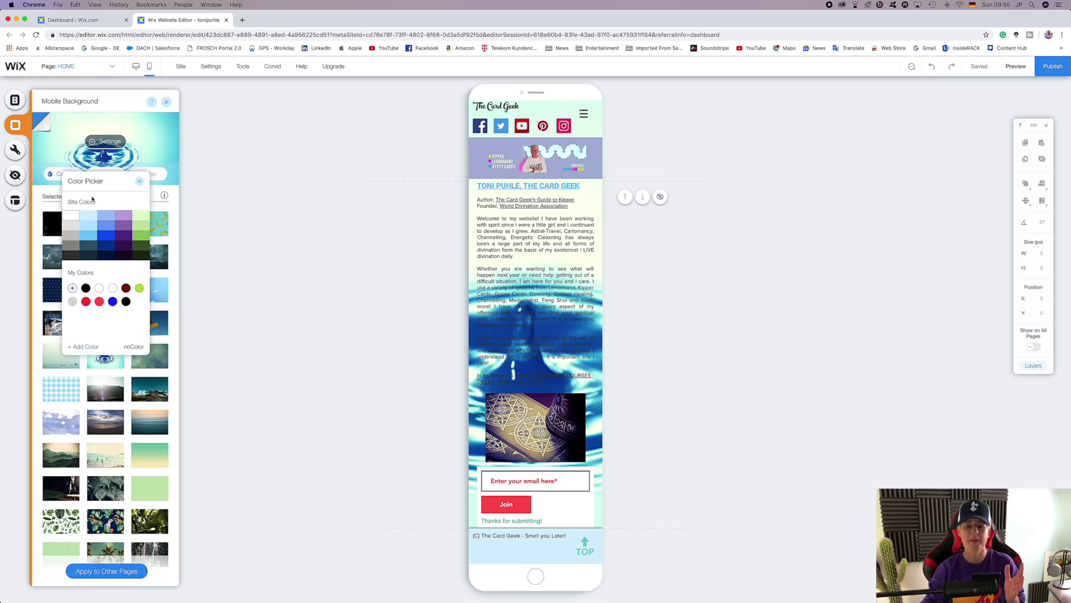
left_click(73, 217)
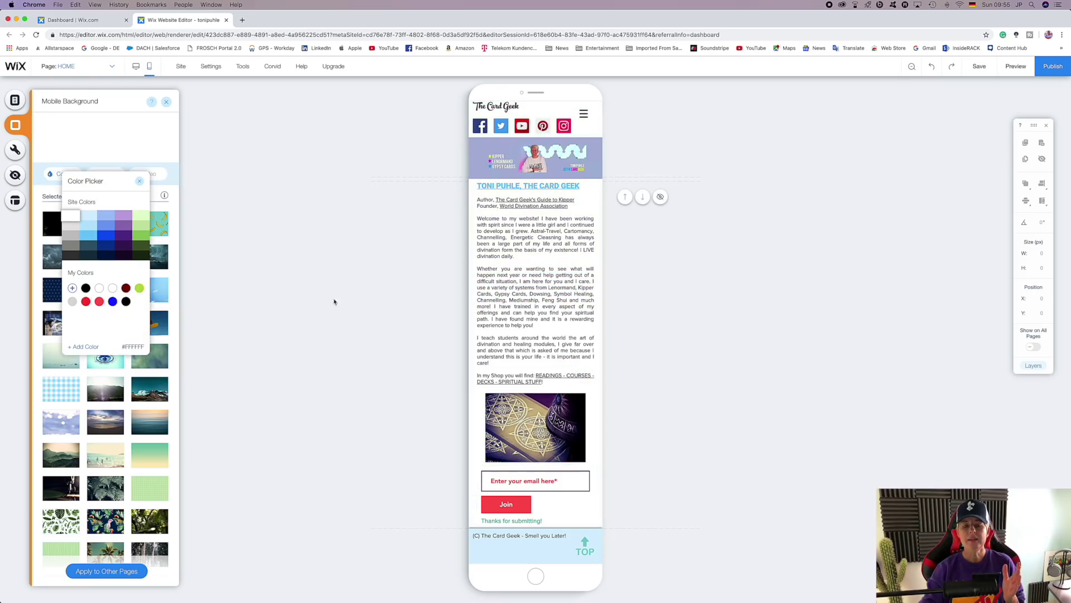
left_click(301, 319)
left_click(533, 487)
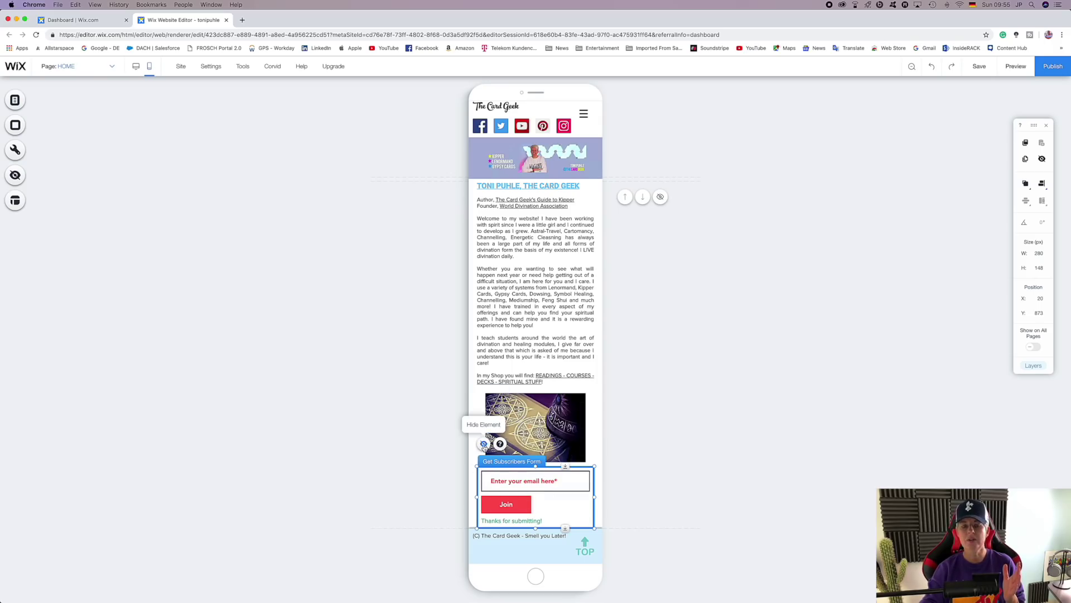
left_click(384, 429)
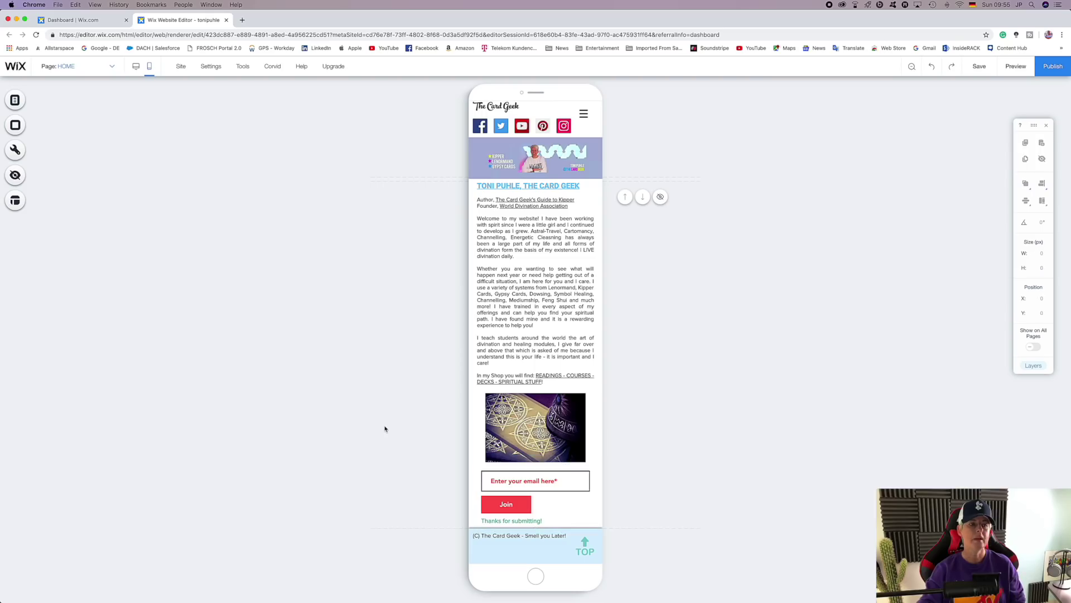
Add the Quick Action Bar with Phone, Email and Facebook buttons, reviewing its setup list.
left_click(13, 151)
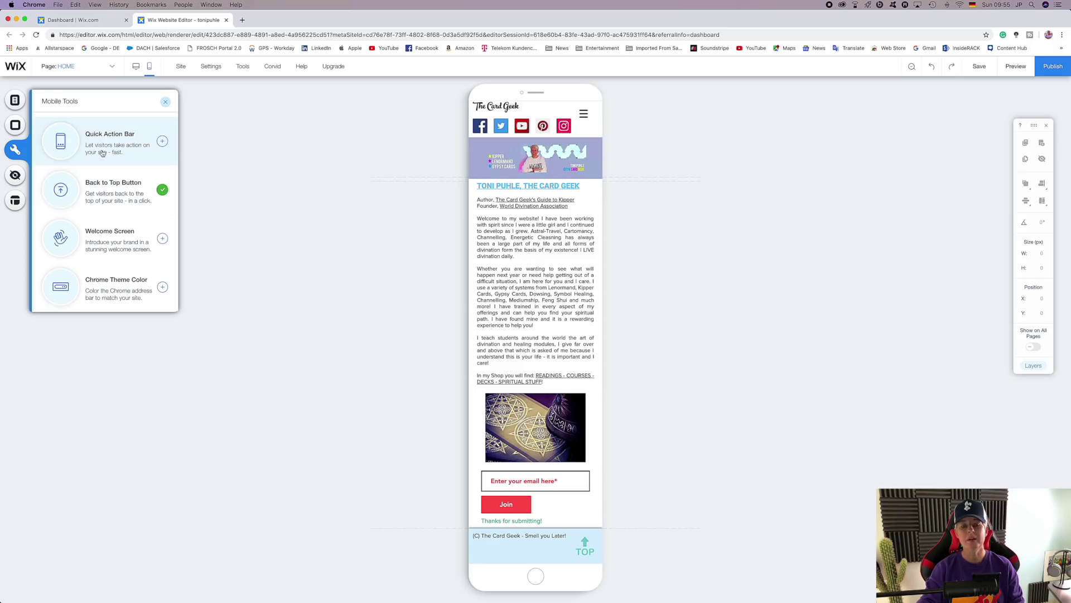
left_click(162, 143)
left_click(448, 341)
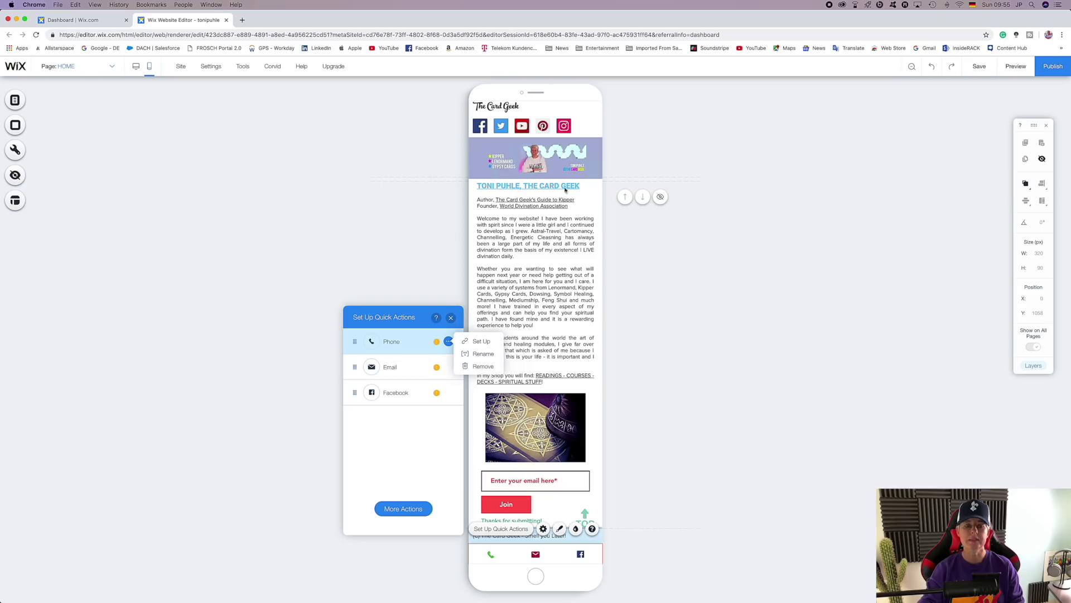
left_click(450, 319)
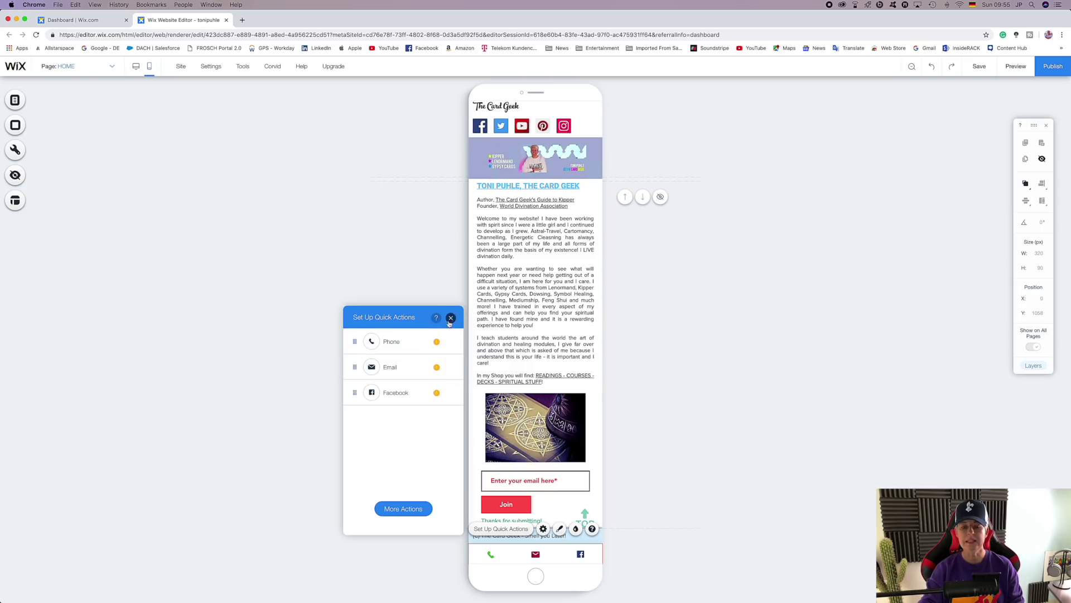
left_click(450, 318)
left_click(363, 467)
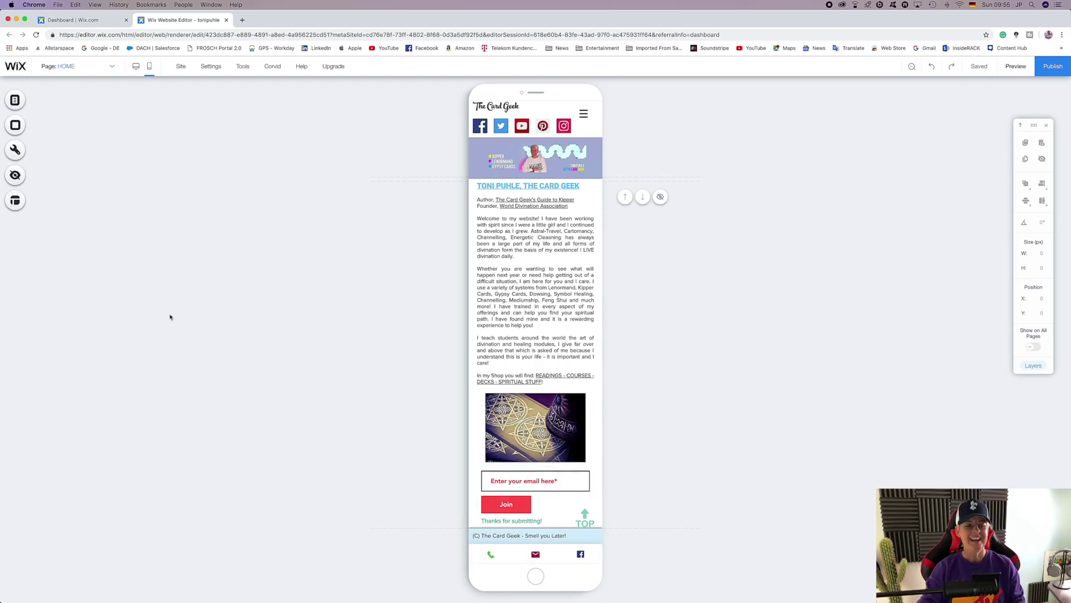
Run Optimize Now in the Page Layout Optimizer, review the result, then undo it.
left_click(12, 202)
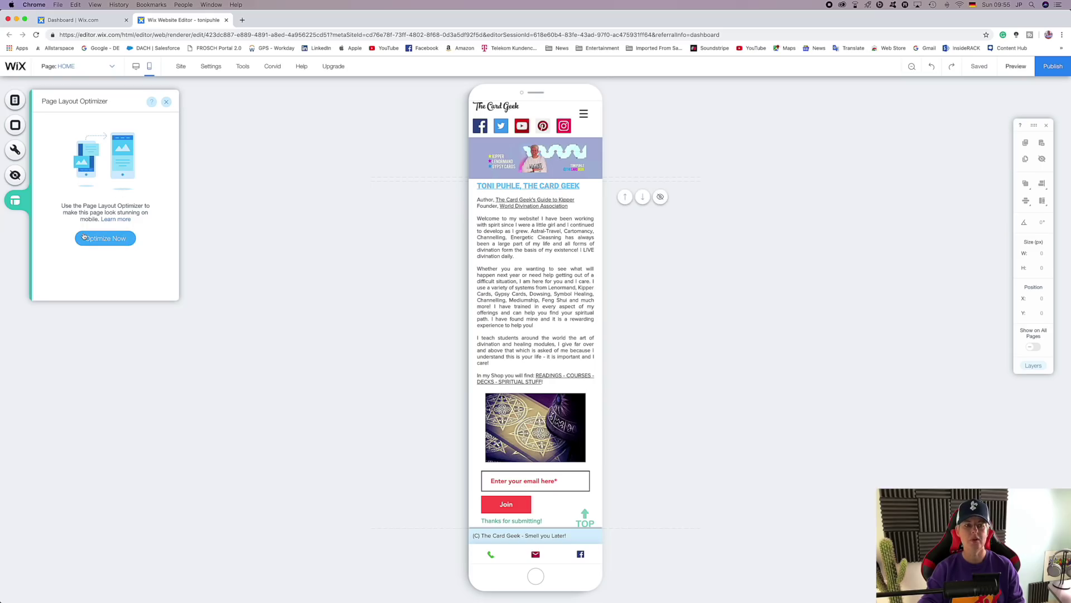
left_click(101, 239)
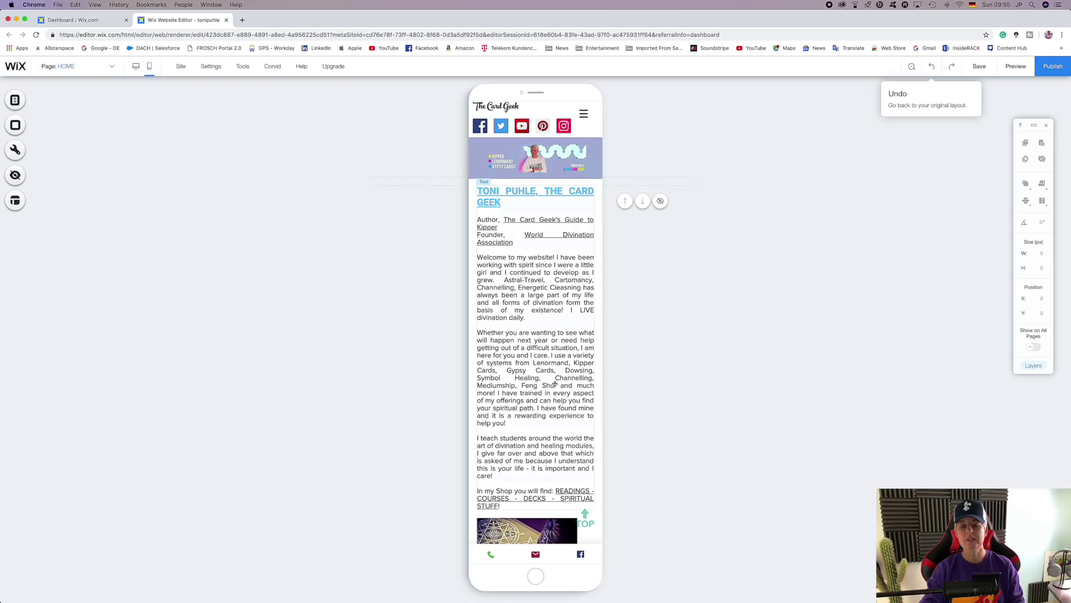
scroll(573, 431, "down", 5)
scroll(573, 432, "up", 5)
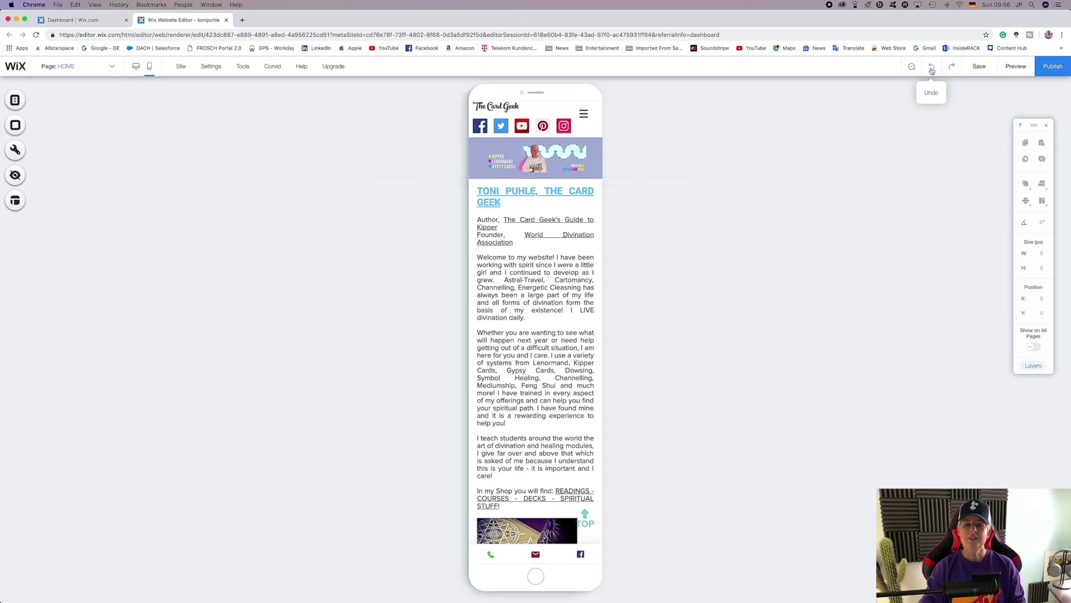
left_click(932, 70)
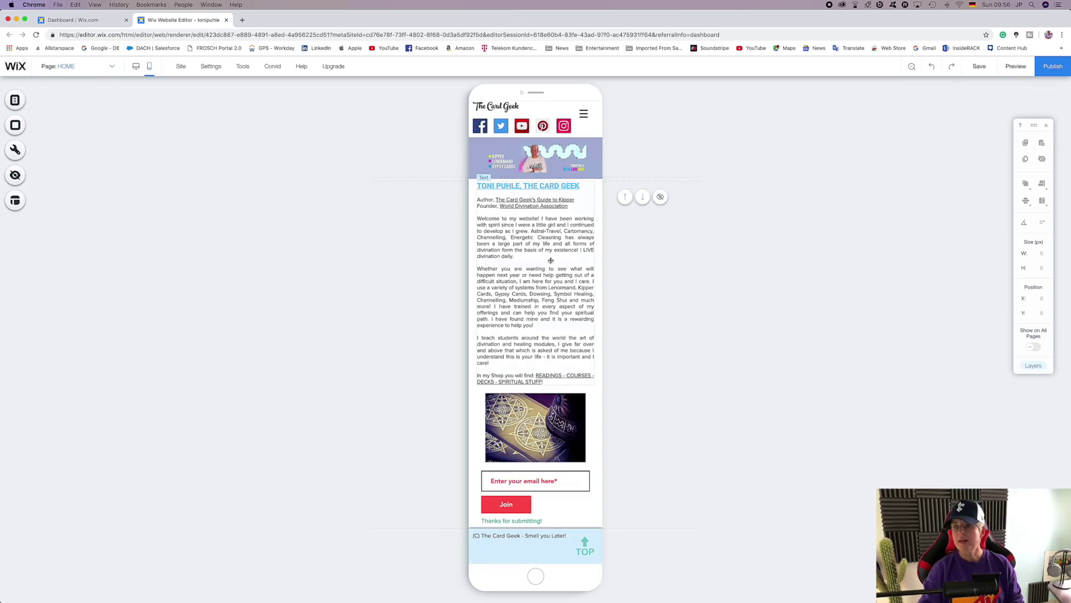
Publish the latest mobile changes and dismiss the Congratulations dialog.
left_click(1052, 71)
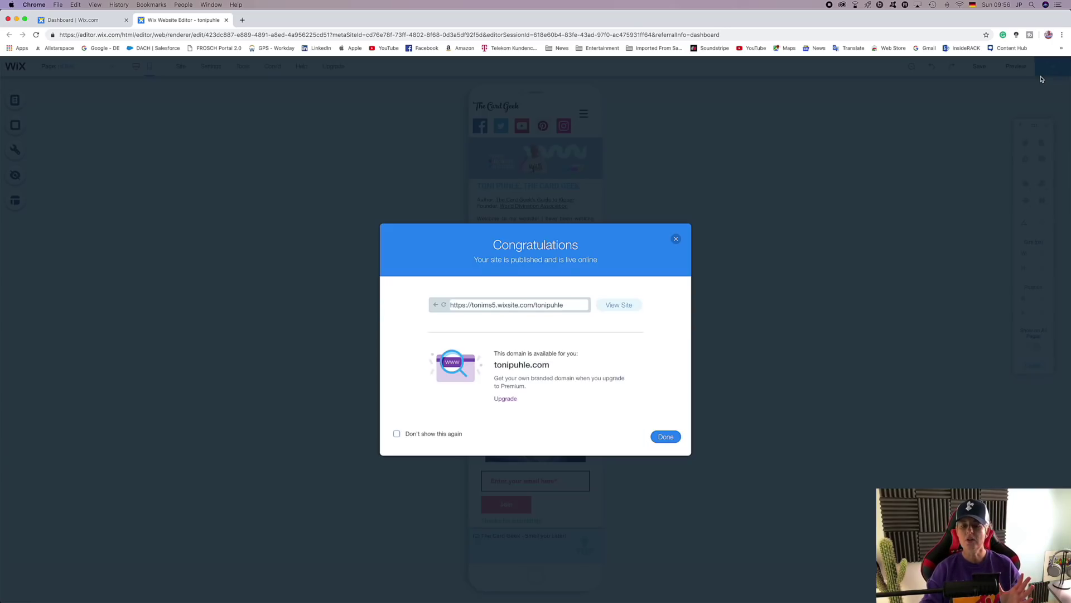
left_click(158, 331)
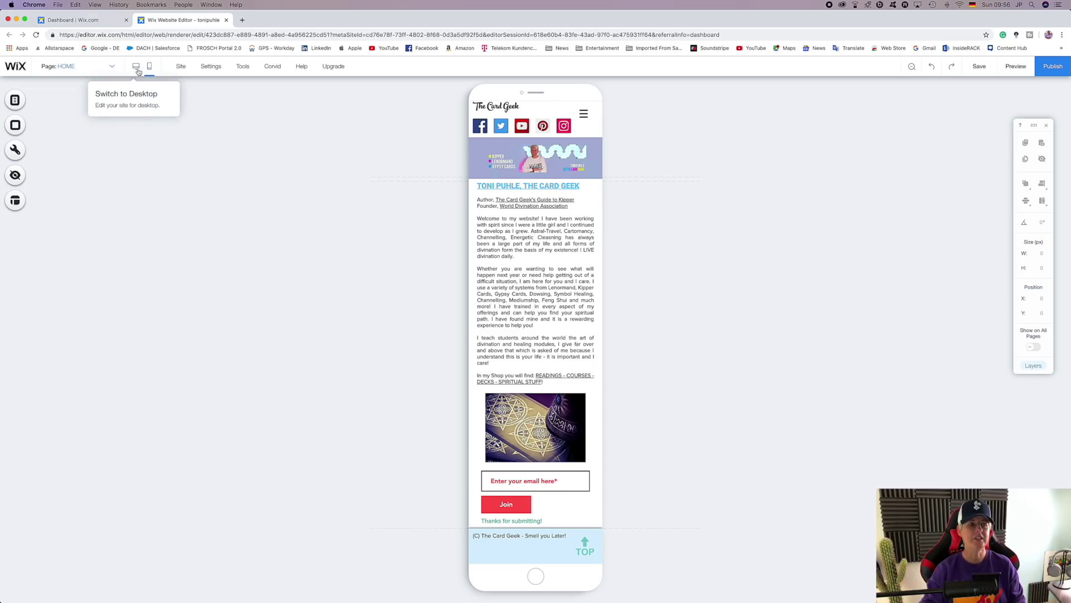
On the mobile CONTACT page, move the footer's copyright line lower.
left_click(17, 102)
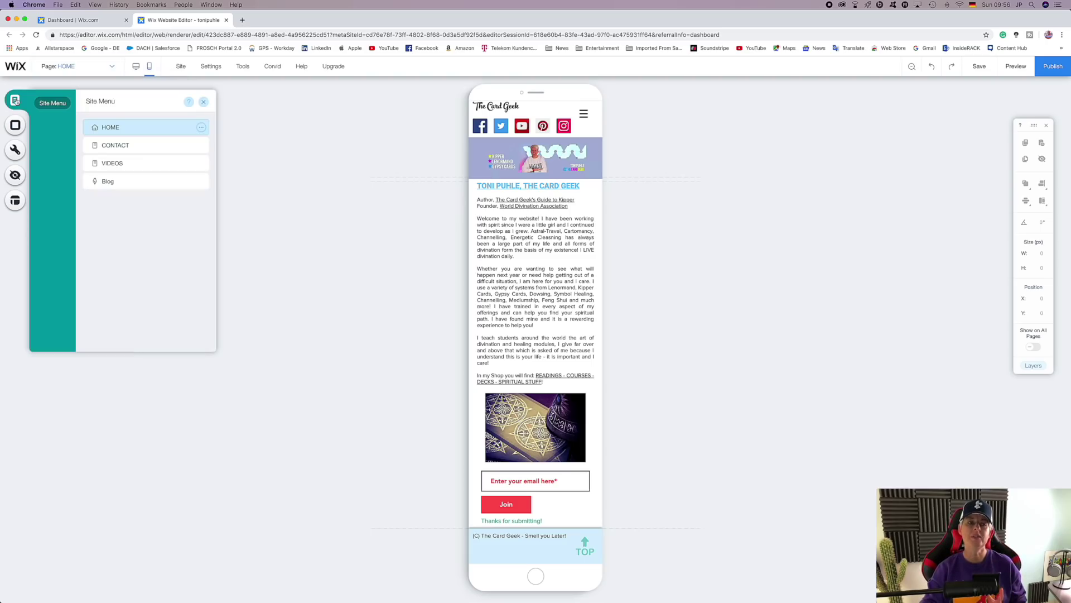
left_click(113, 146)
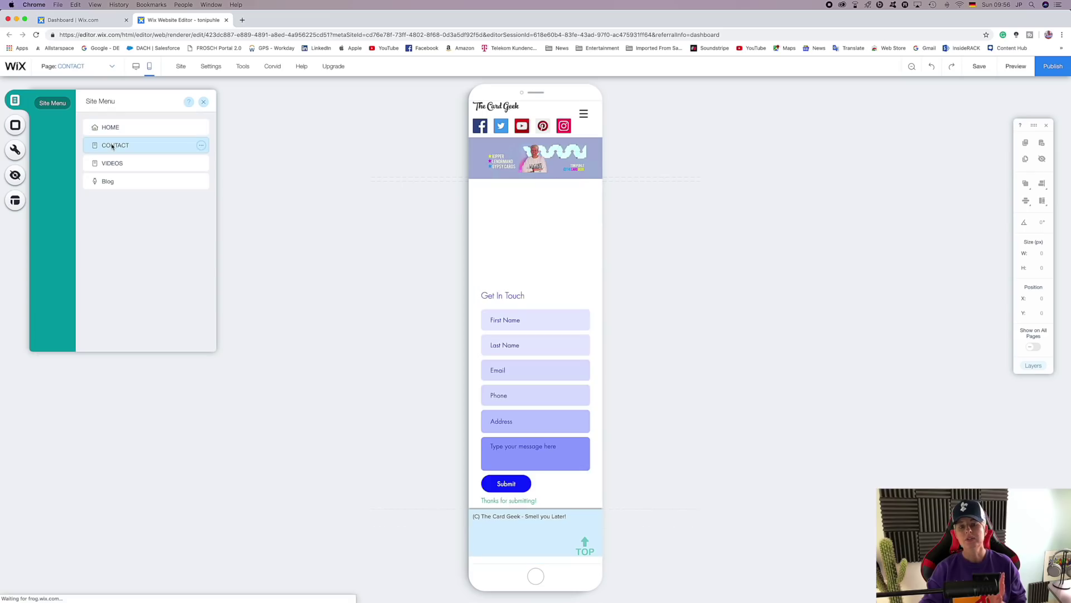
left_click(351, 192)
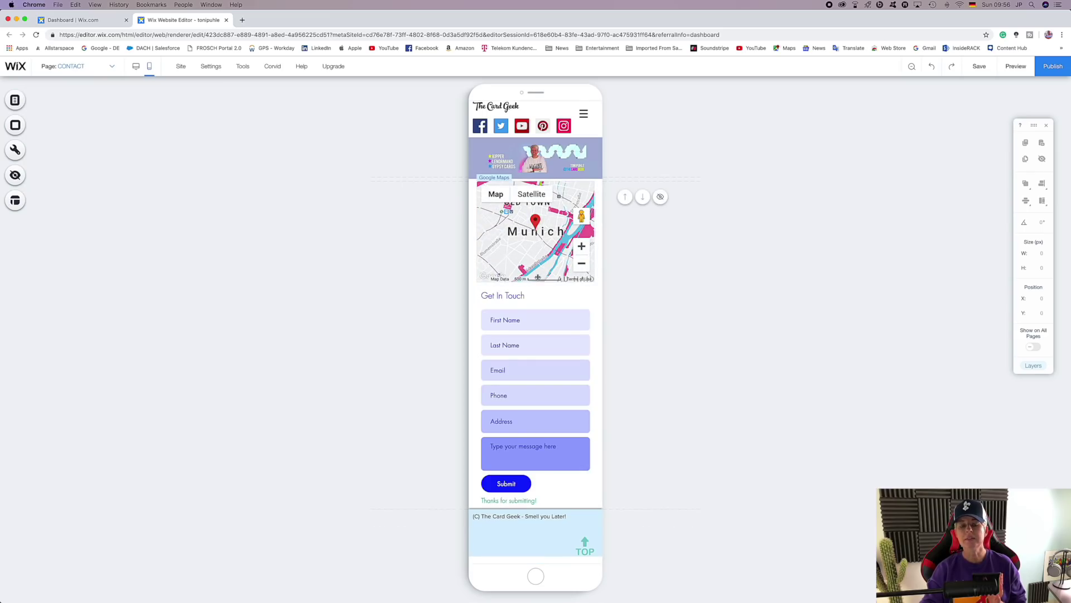
left_click(551, 539)
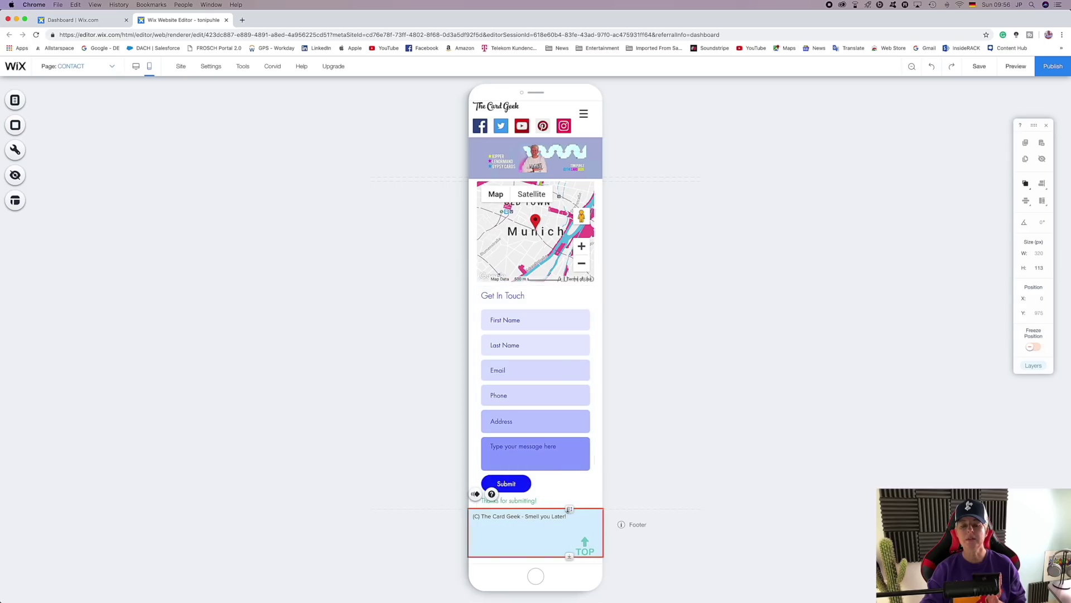
left_click_drag(568, 510, 552, 546)
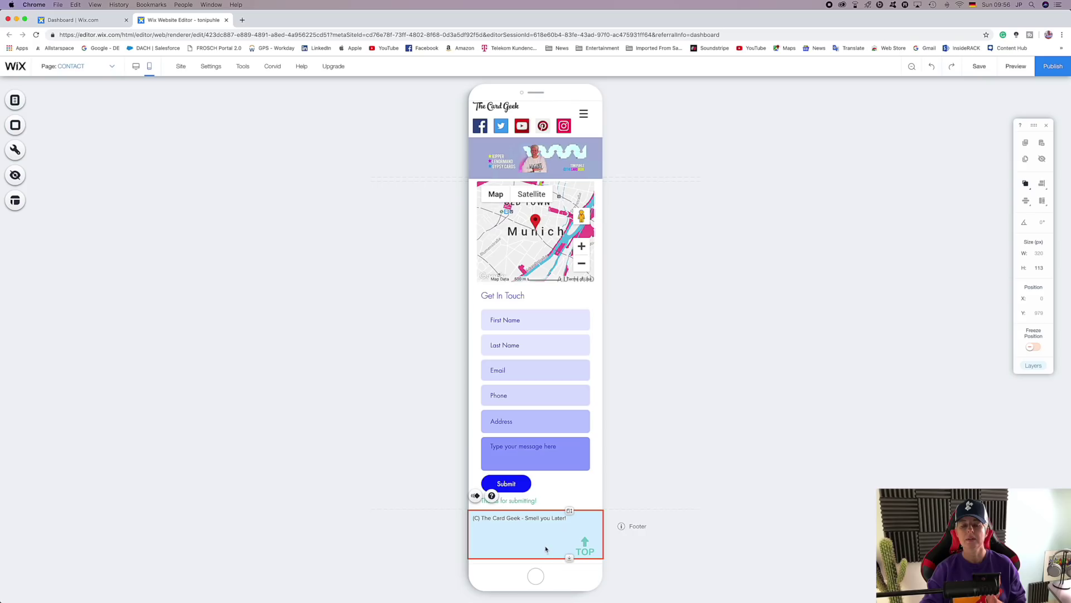
left_click(530, 517)
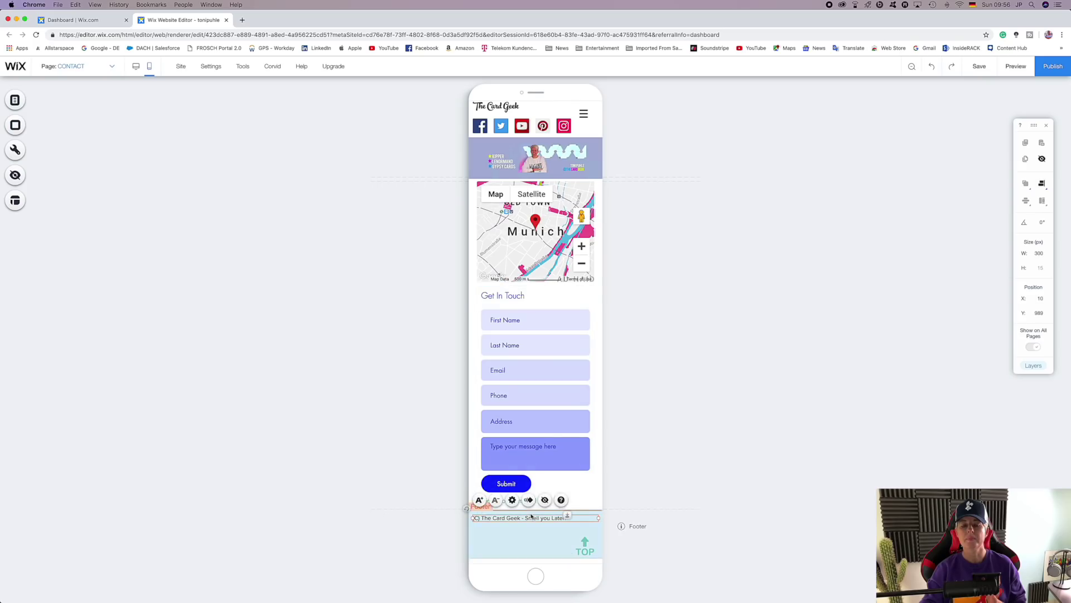
left_click_drag(530, 520, 529, 546)
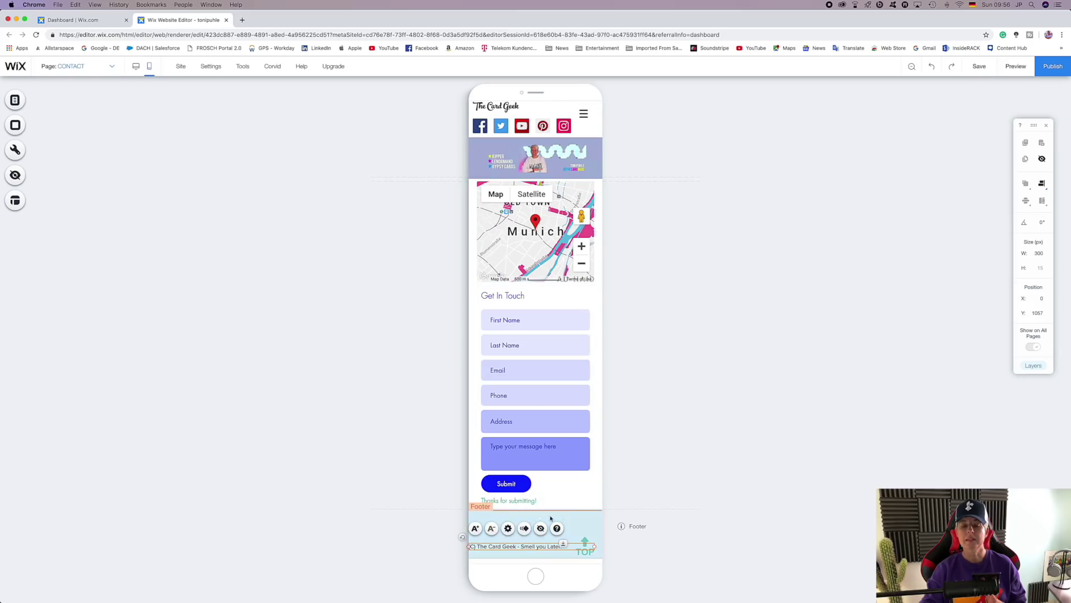
Shorten the footer from 113 to 74 height, nudge the TOP icon, and republish.
left_click(564, 521)
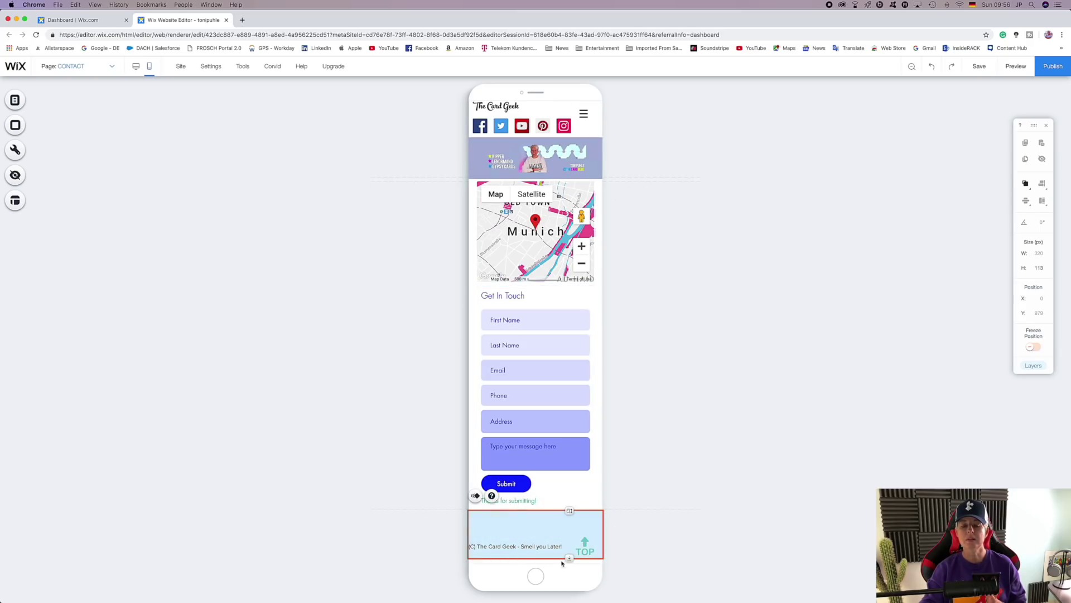
left_click_drag(525, 556, 548, 549)
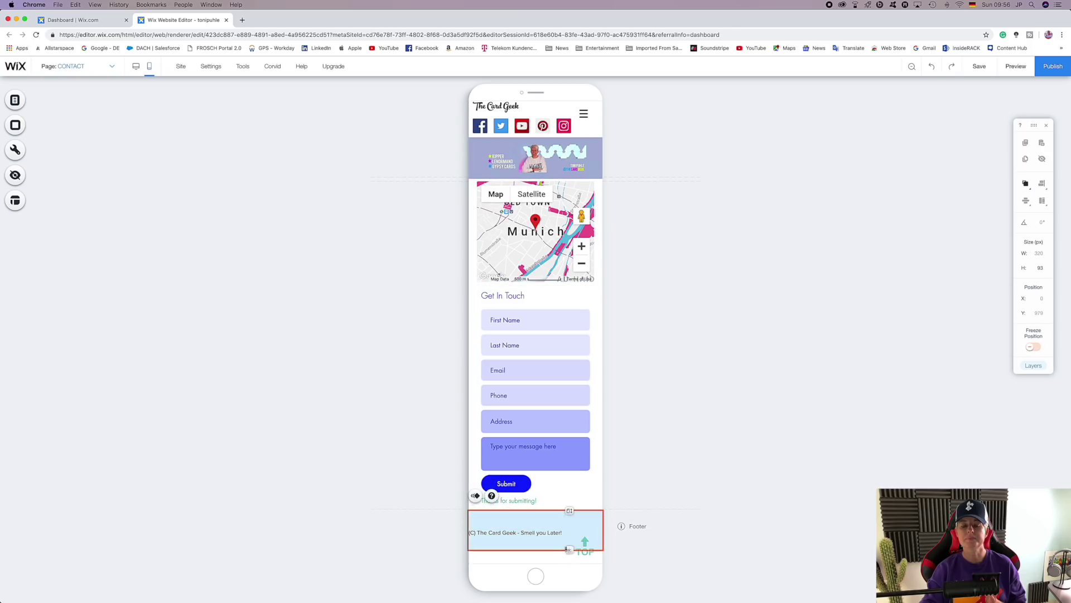
left_click_drag(564, 550, 564, 541)
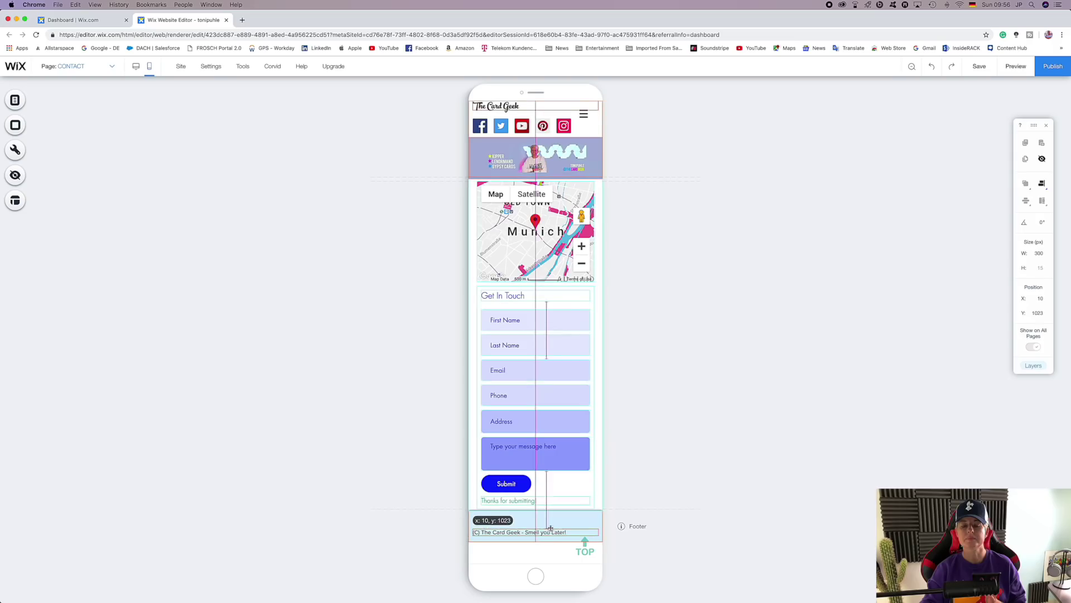
left_click(584, 546)
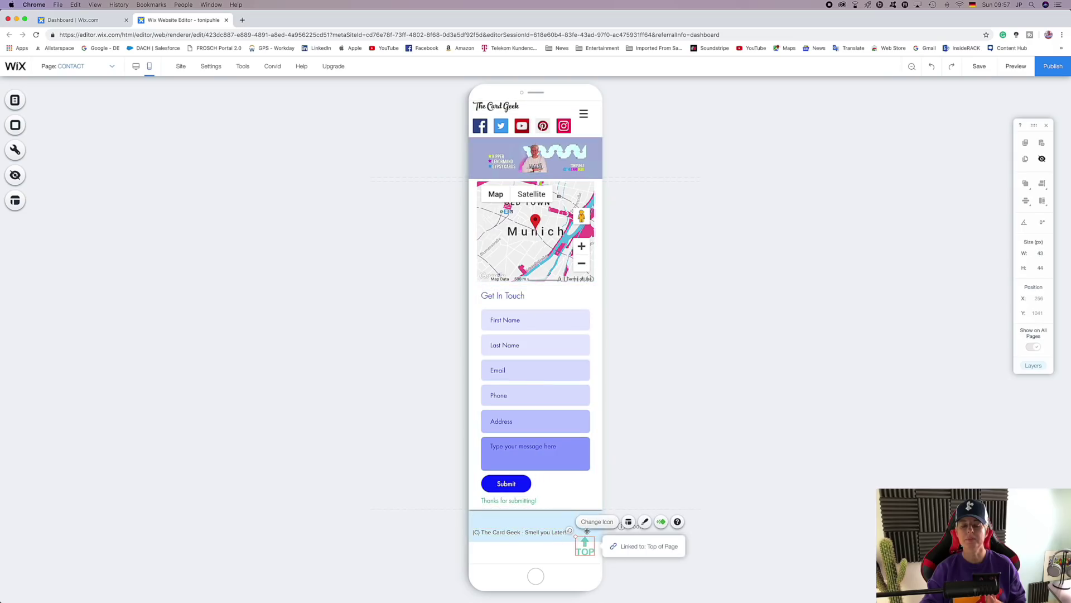
left_click_drag(584, 551, 585, 537)
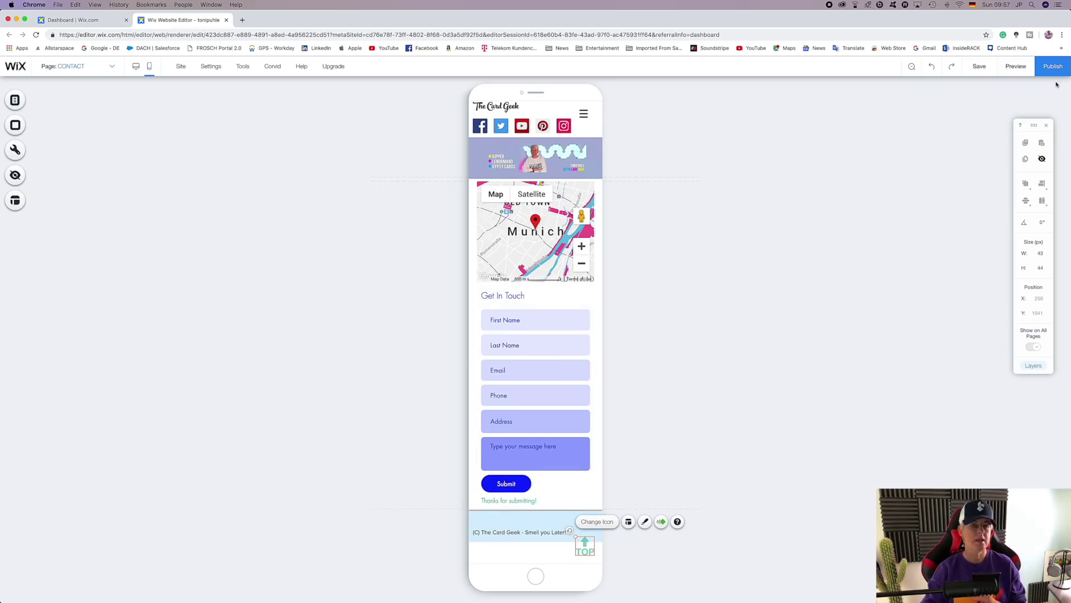
left_click(1061, 66)
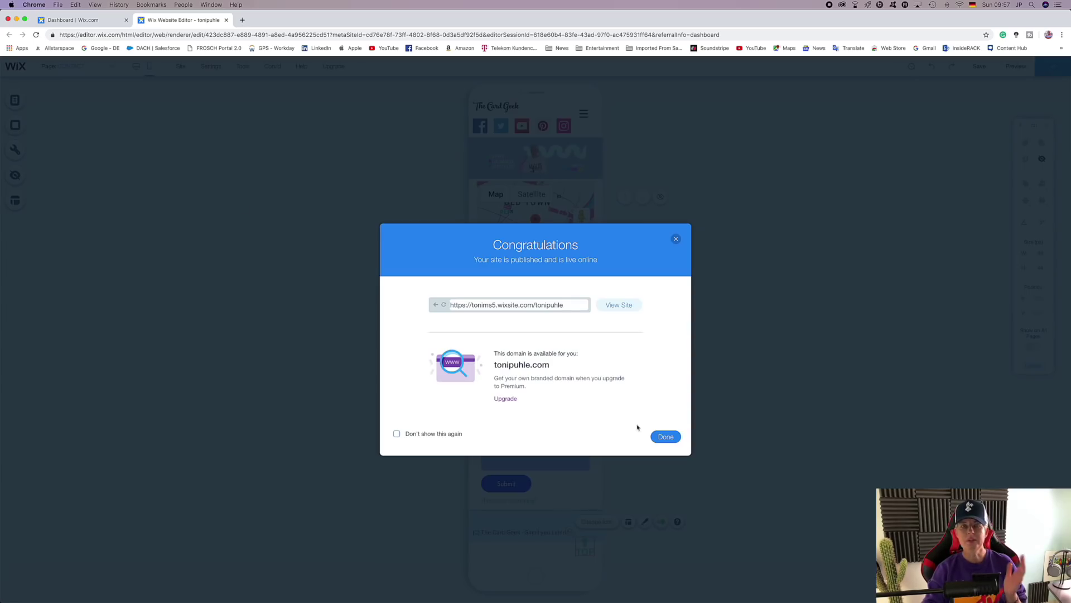
left_click(667, 437)
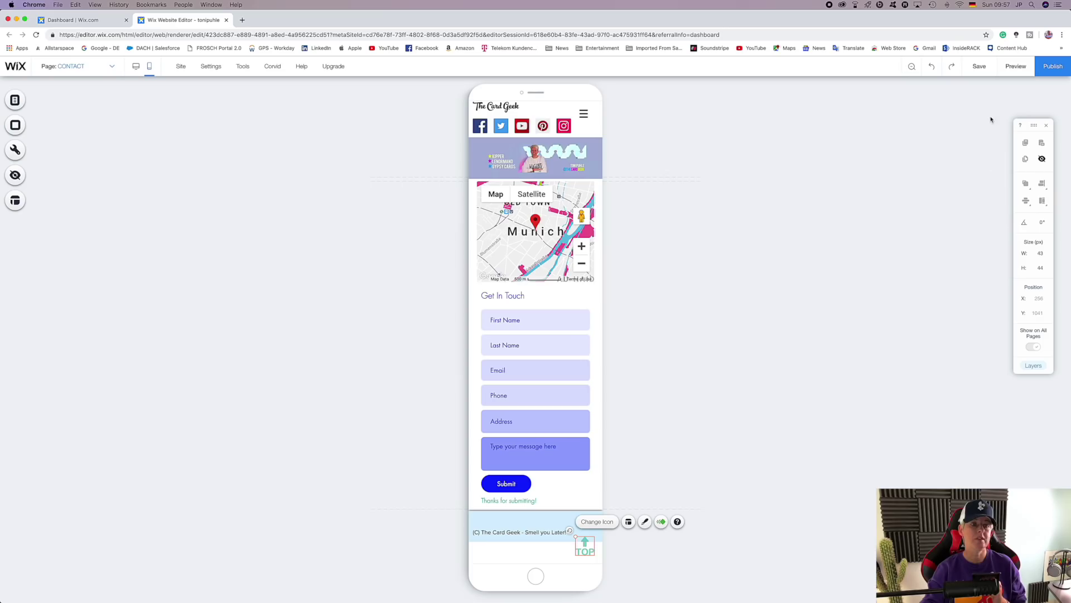
On the mobile VIDEOS page, move the subscription form below the last video and close the gap above.
left_click(17, 99)
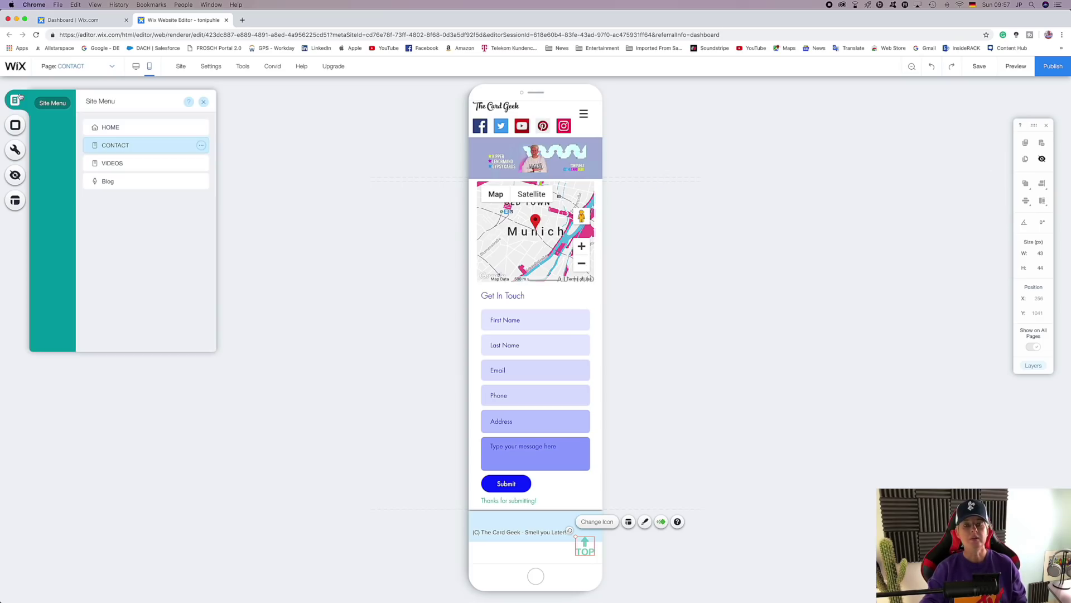
left_click(113, 164)
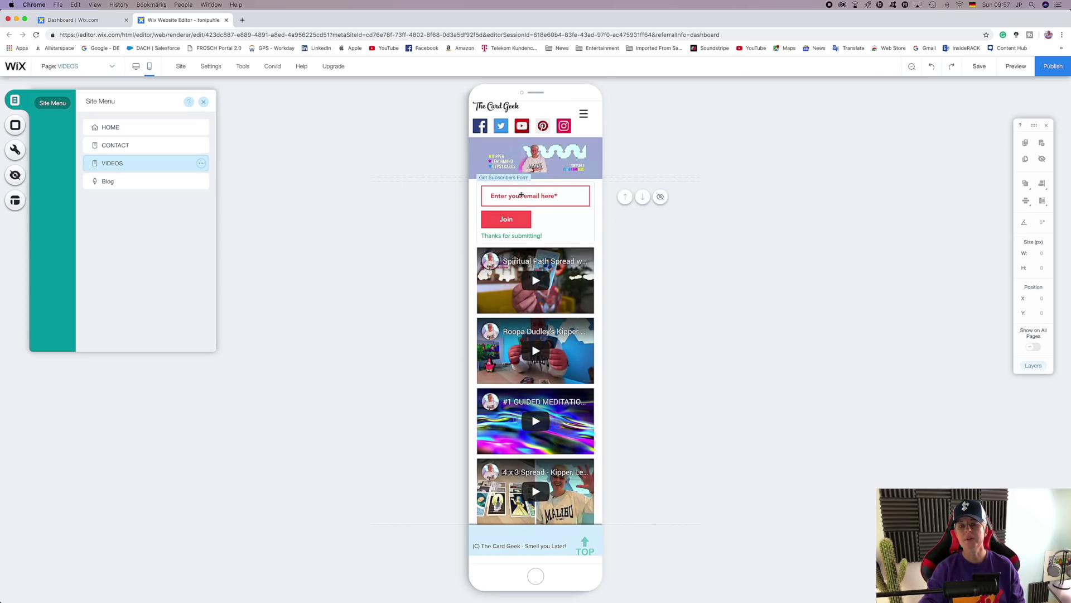
left_click(522, 194)
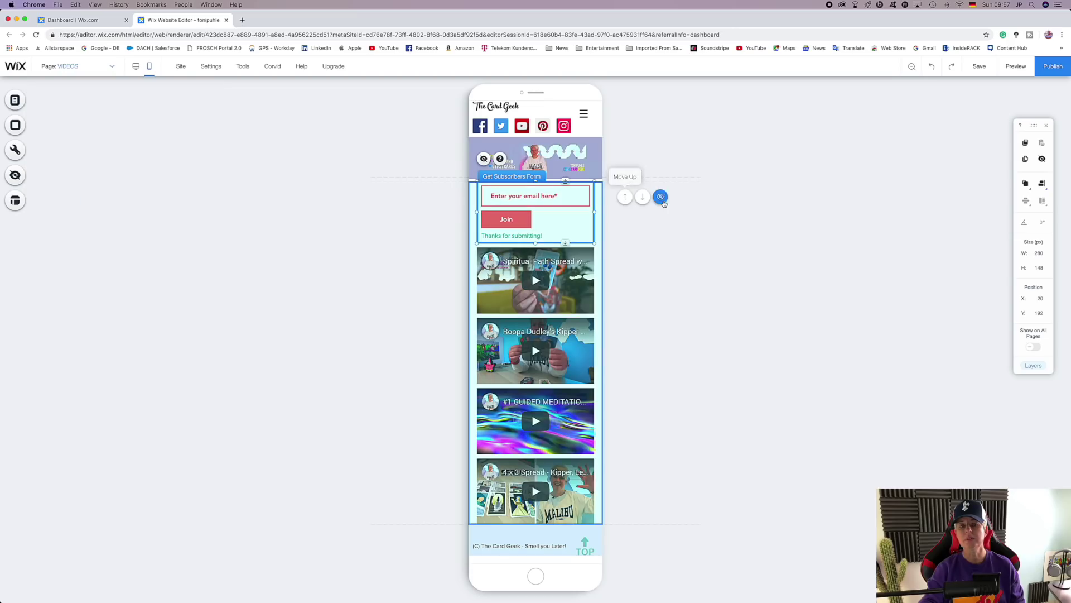
left_click_drag(568, 206, 571, 434)
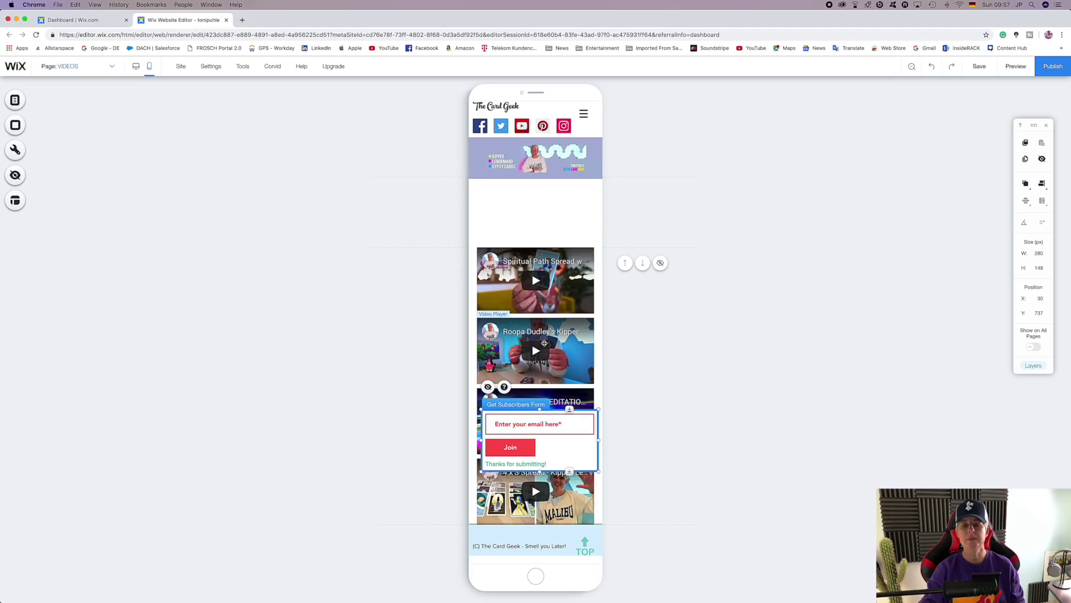
left_click(545, 346)
left_click(556, 255)
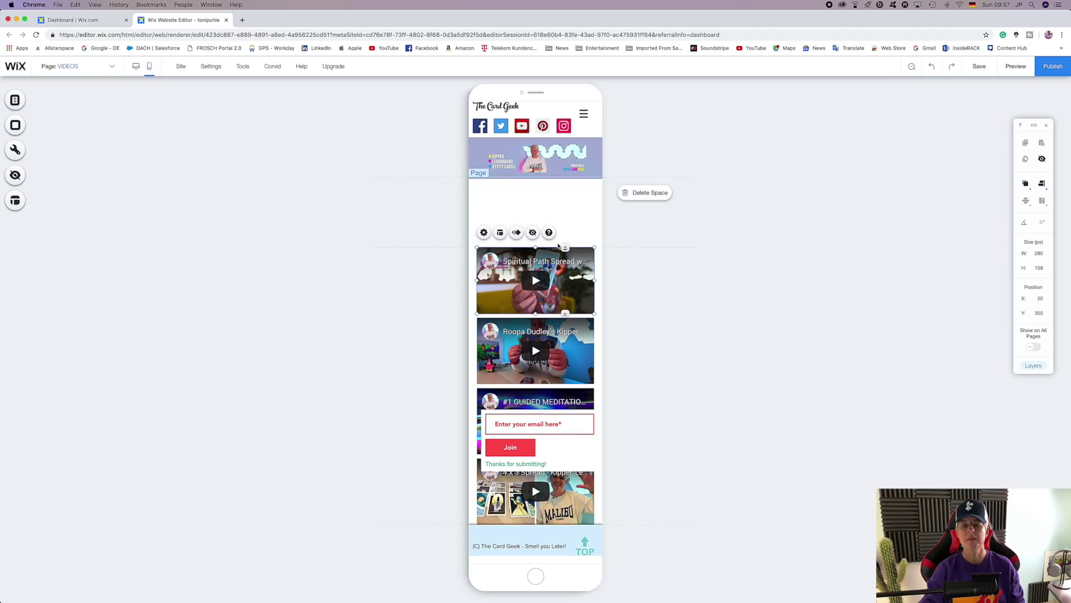
left_click_drag(566, 247, 566, 184)
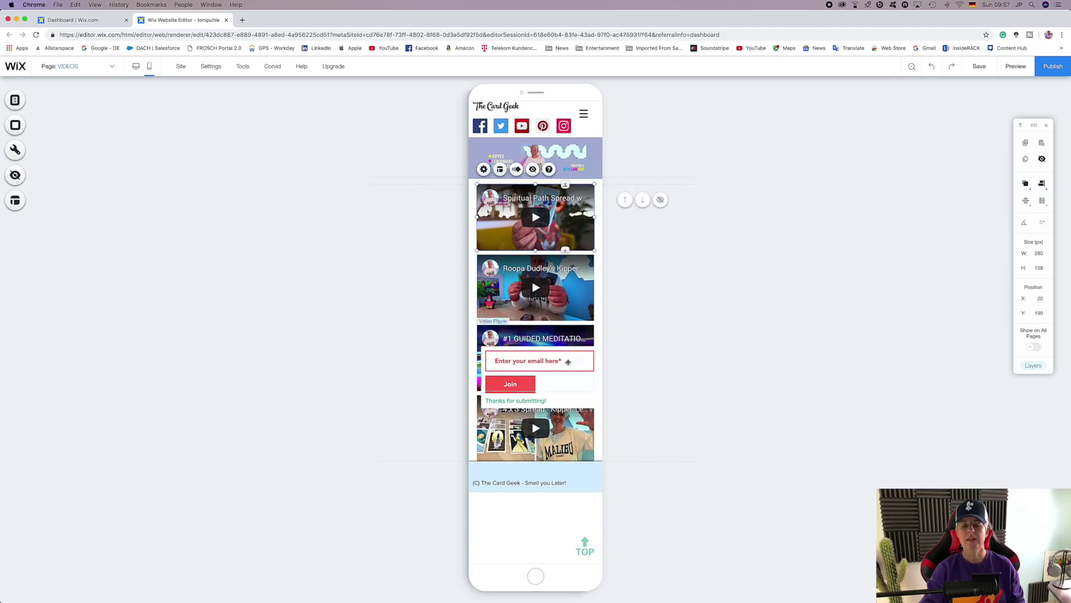
left_click_drag(554, 380, 545, 502)
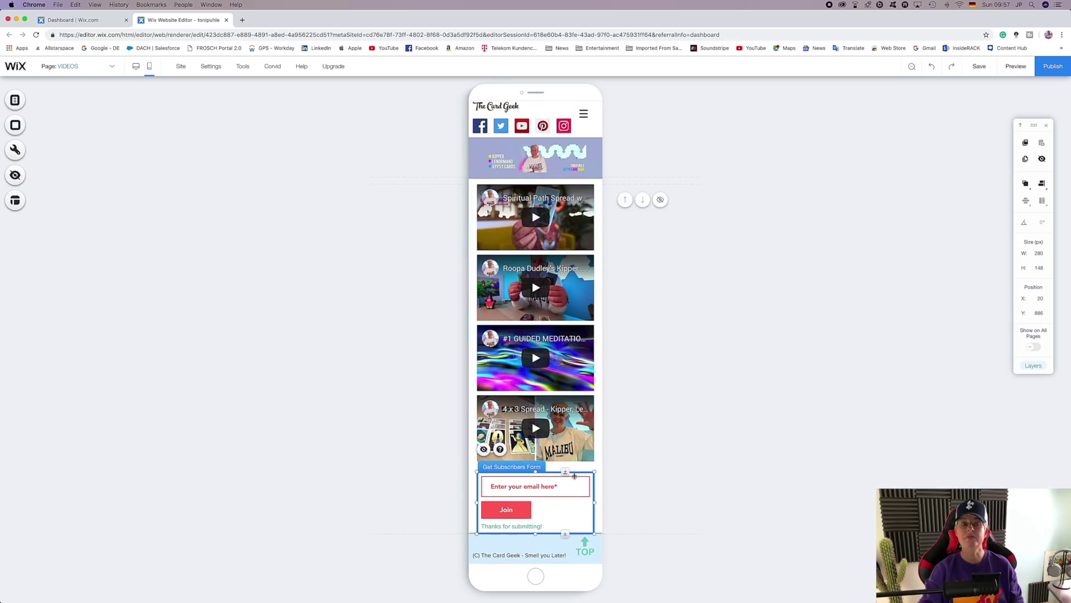
Check Hidden Elements for anything hidden, then publish the site.
left_click(15, 174)
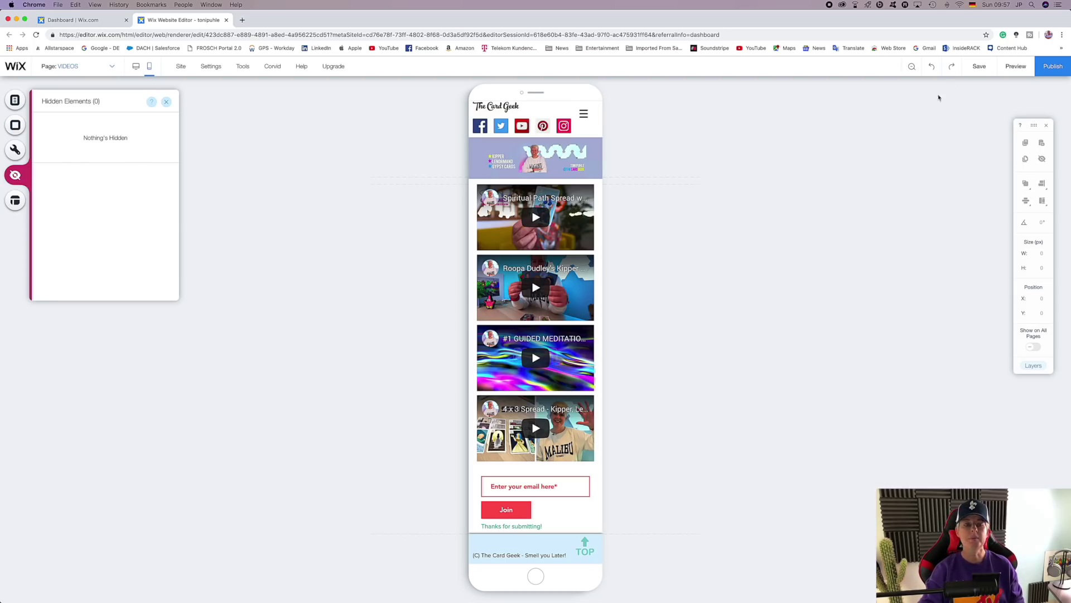
left_click(1054, 67)
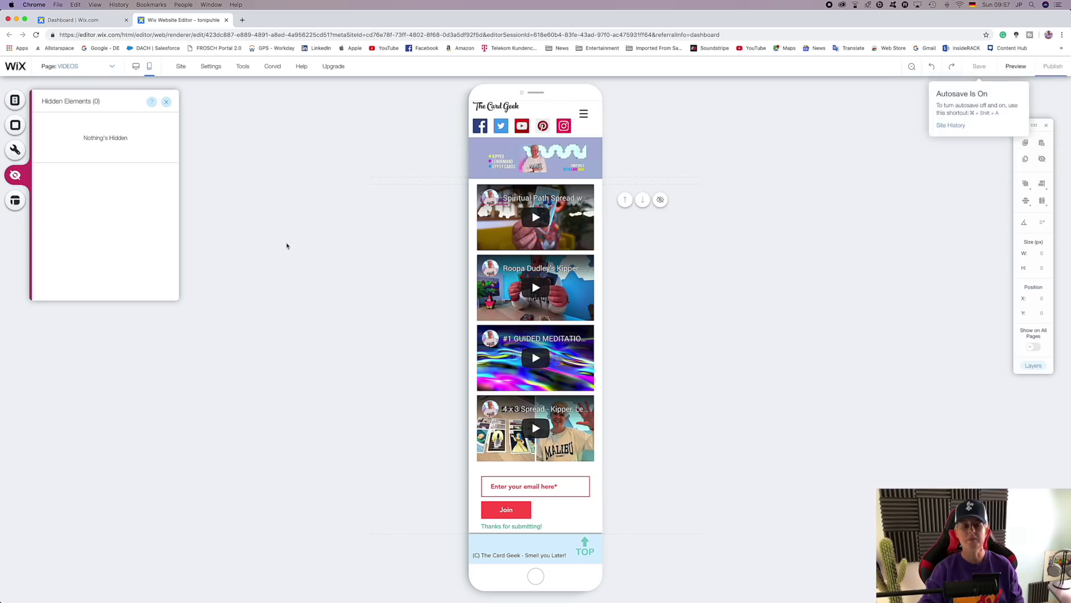
key("Return")
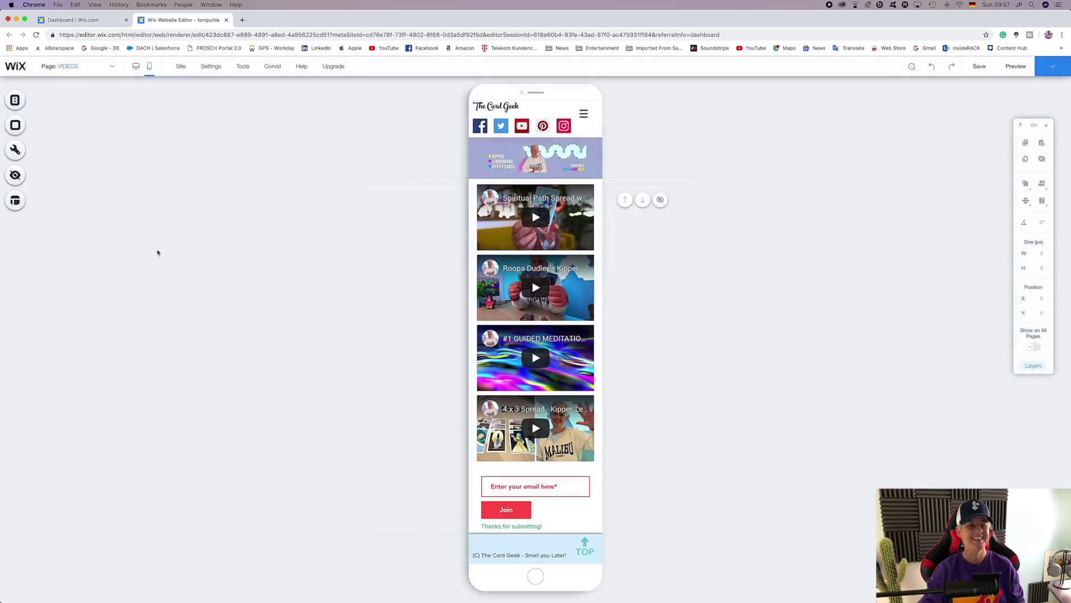
Switch to the Blog page's mobile layout and scroll through its three post cards.
left_click(24, 103)
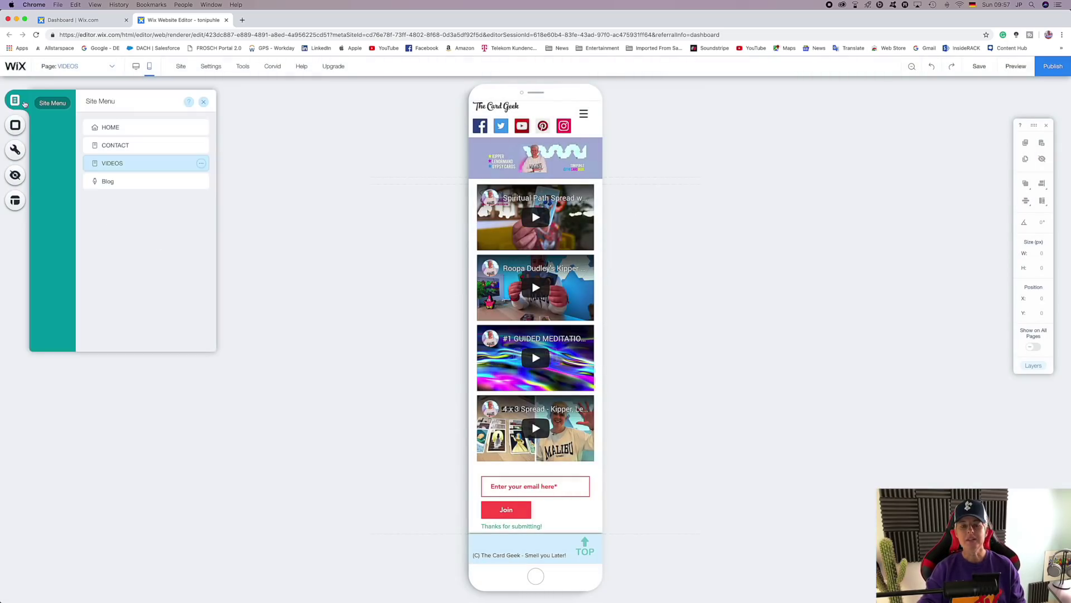
left_click(134, 180)
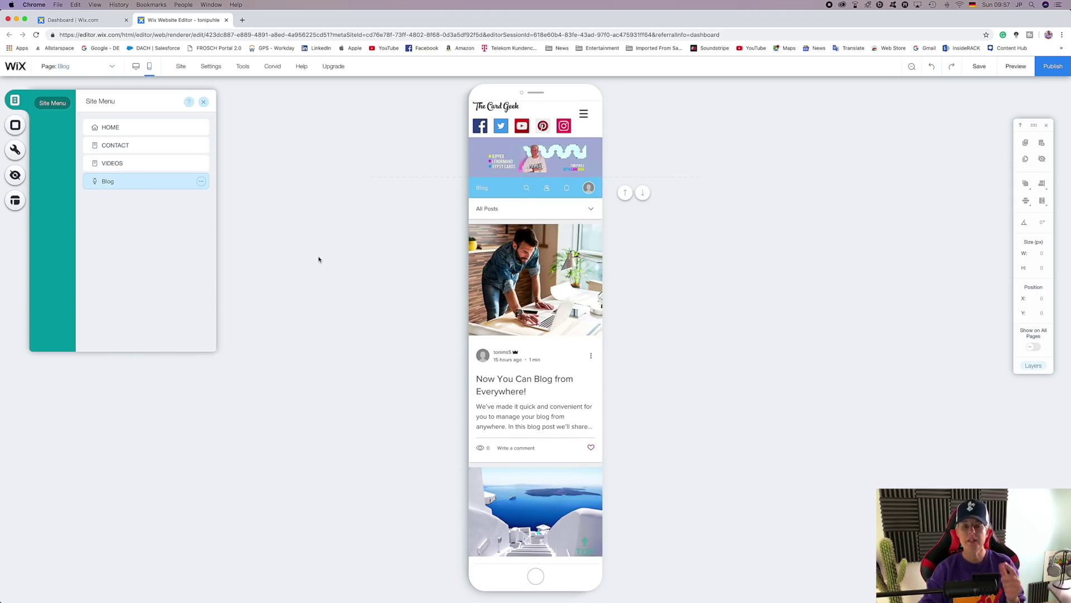
left_click(204, 104)
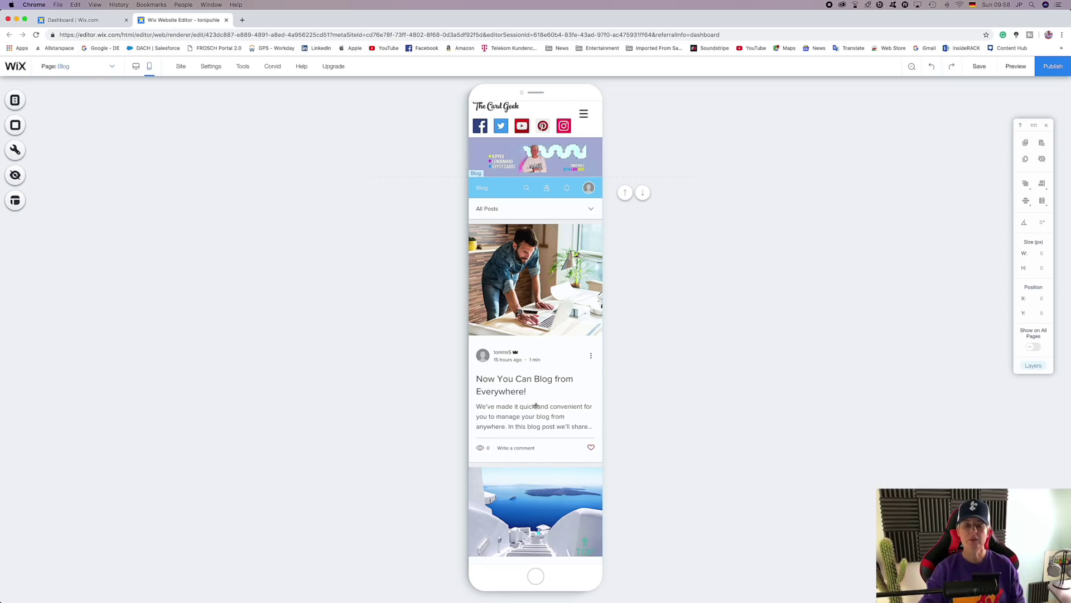
scroll(561, 406, "down", 6)
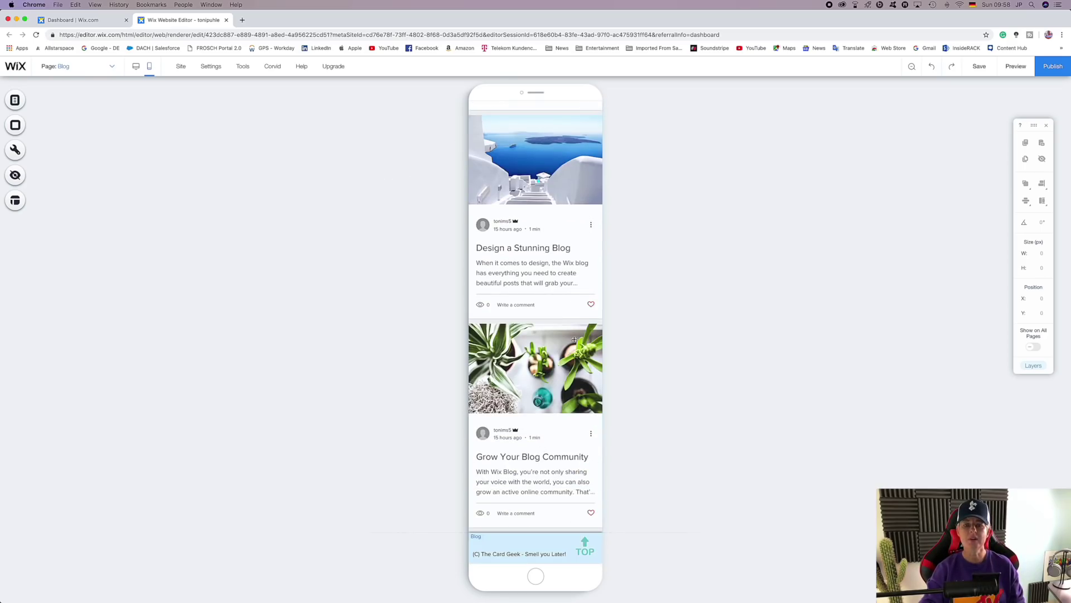
scroll(572, 288, "up", 6)
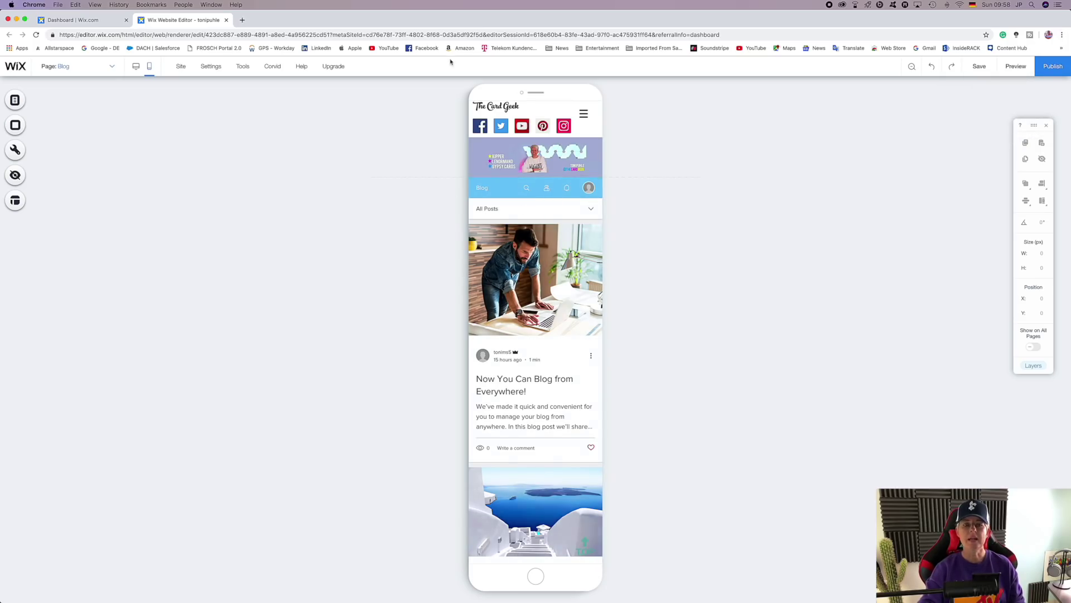
Raise the Blog page's hamburger menu button to Y 0 in the header and republish.
left_click(500, 125)
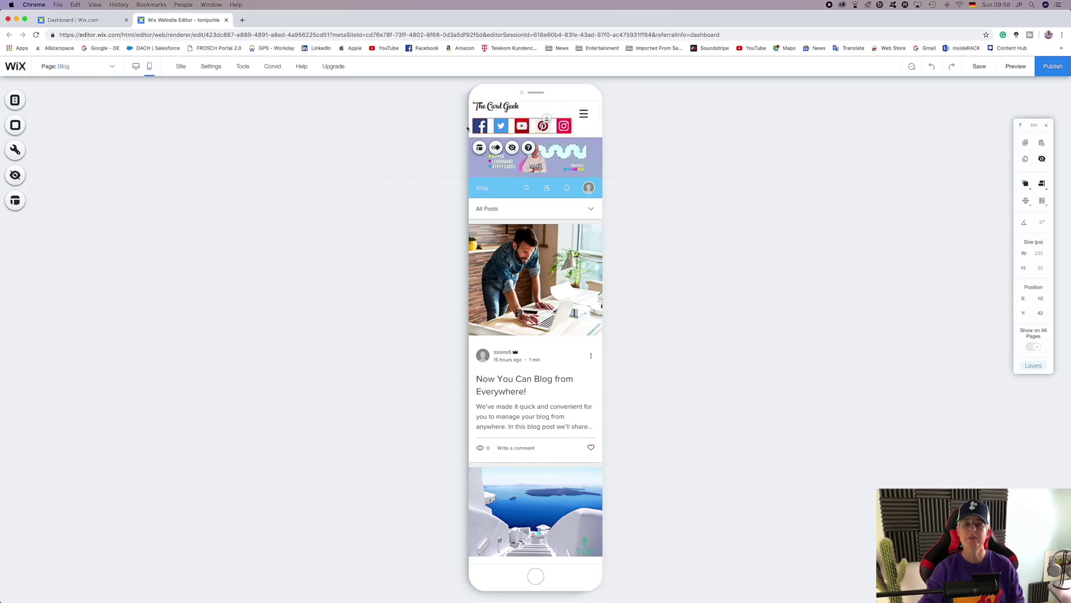
left_click(584, 114)
left_click_drag(584, 113, 586, 111)
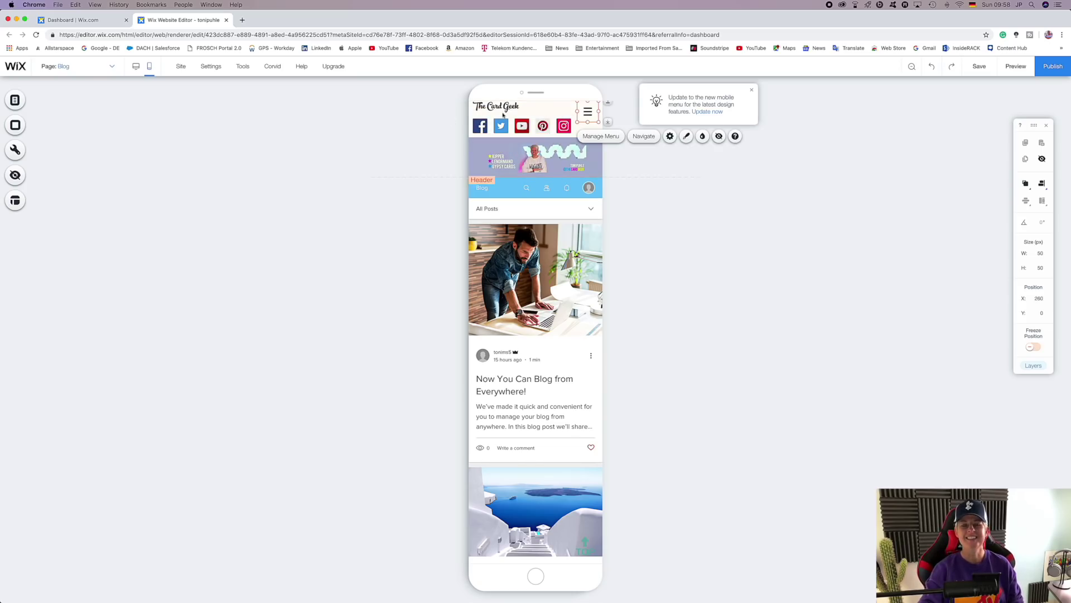
left_click(535, 132)
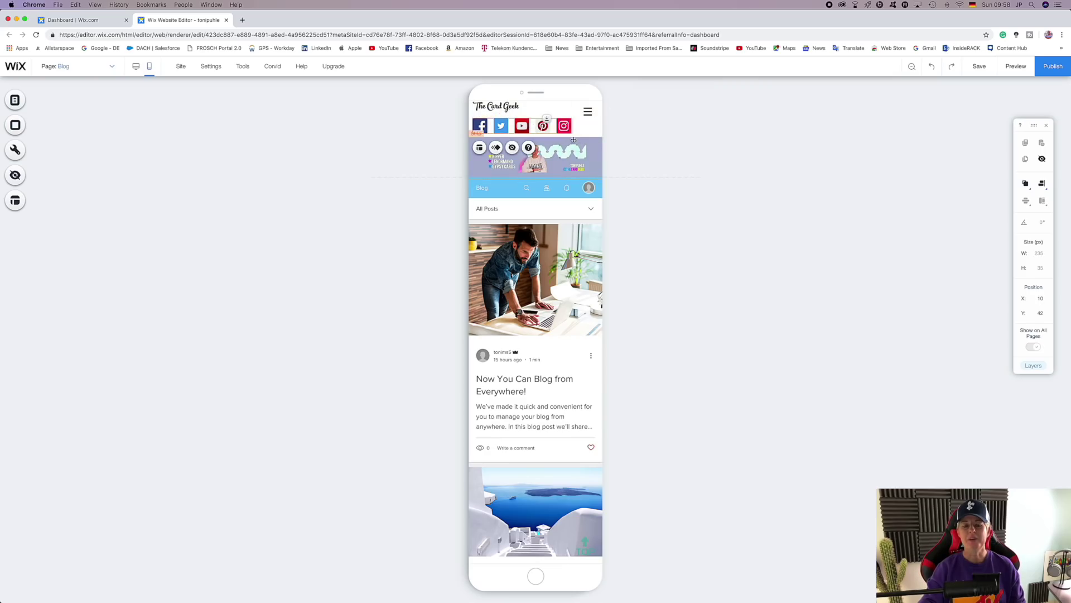
scroll(625, 190, "down", 5)
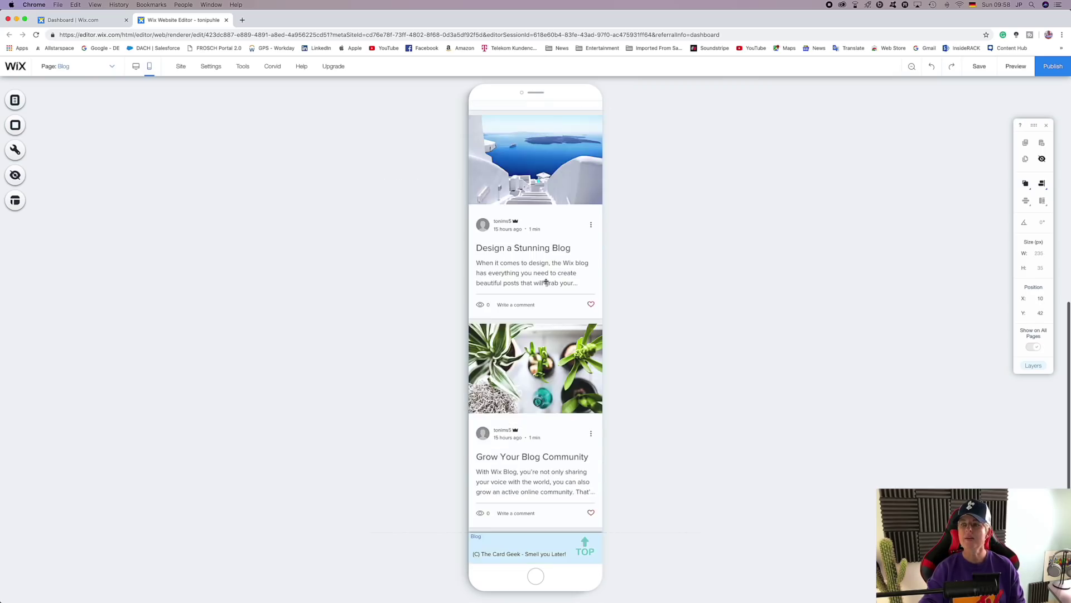
scroll(625, 190, "up", 5)
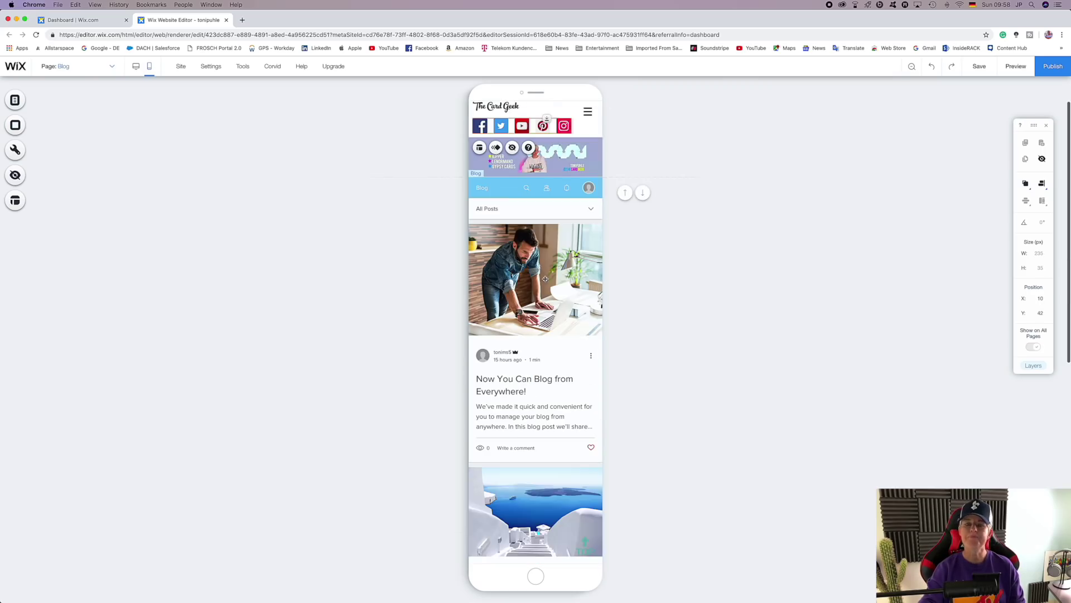
left_click(1052, 66)
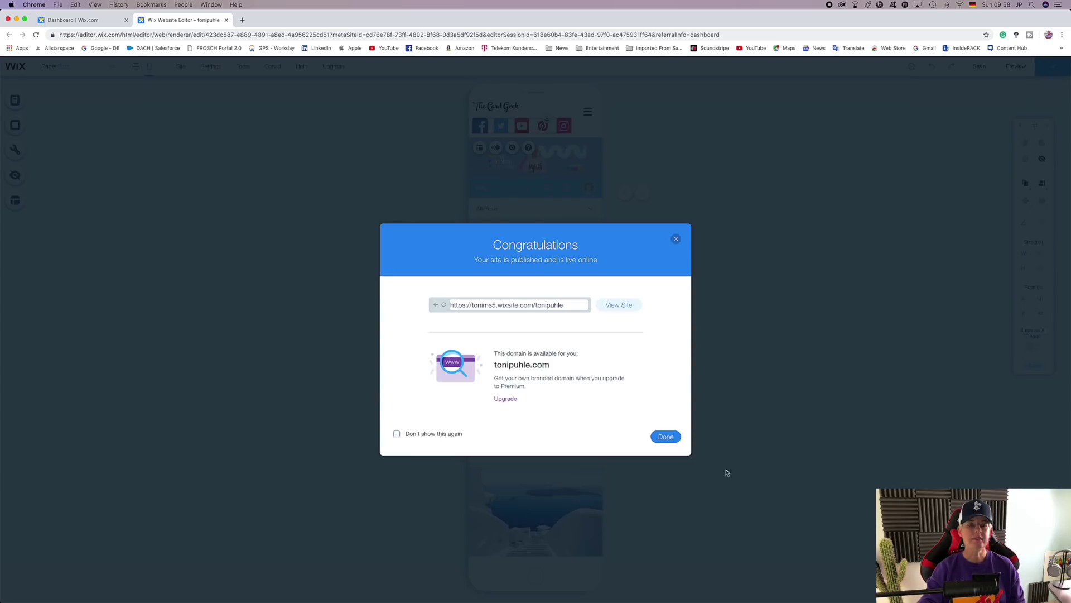
left_click(672, 437)
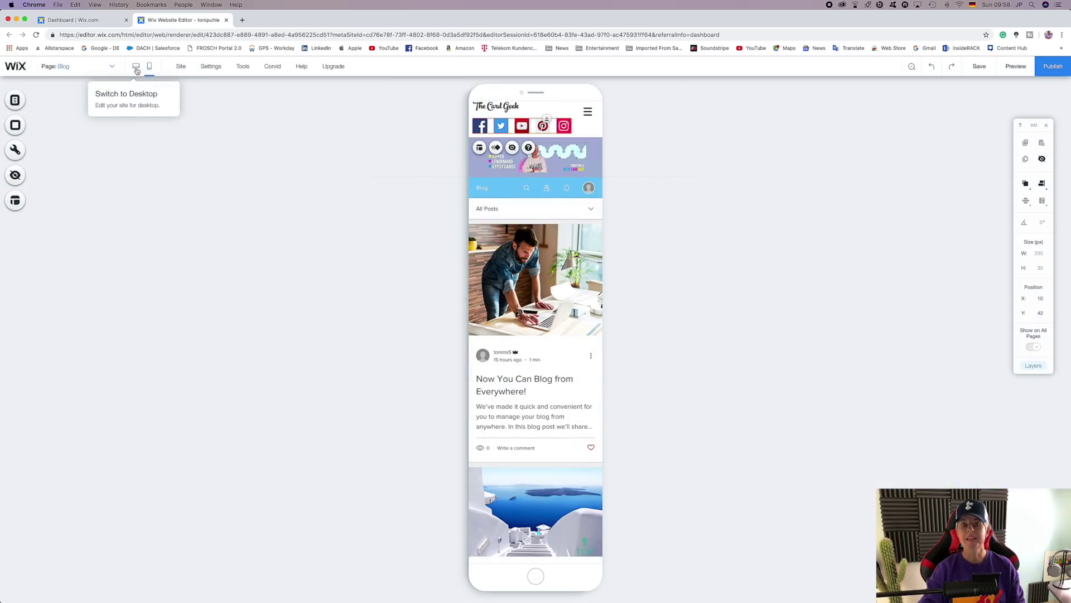
In desktop view on CONTACT, widen the header menu leftward so HOME, CONTACT, VIDEOS and Blog show.
left_click(136, 67)
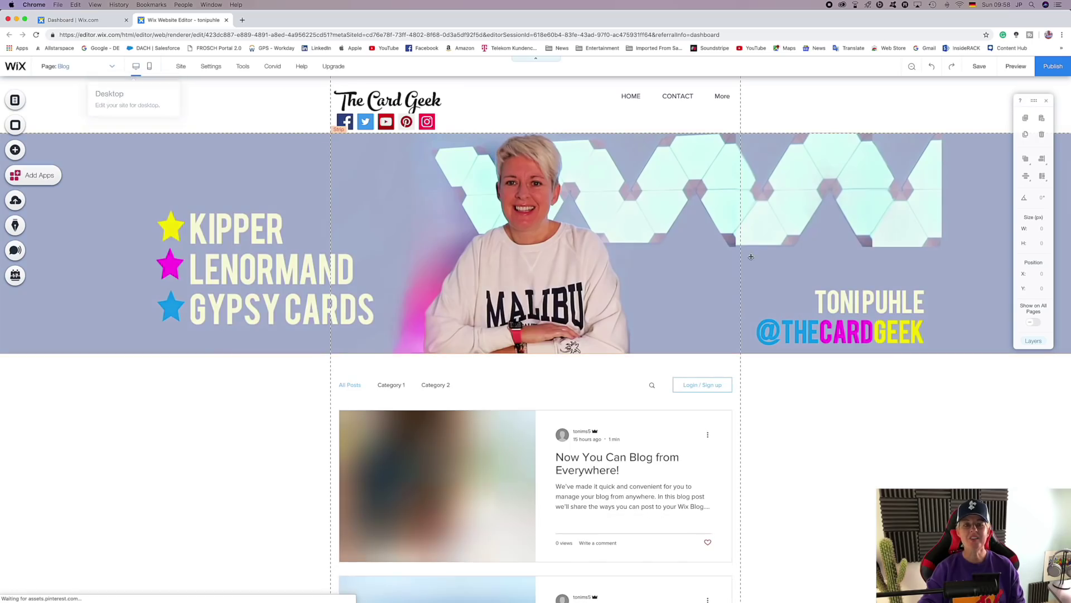
scroll(690, 292, "down", 7)
scroll(690, 292, "up", 7)
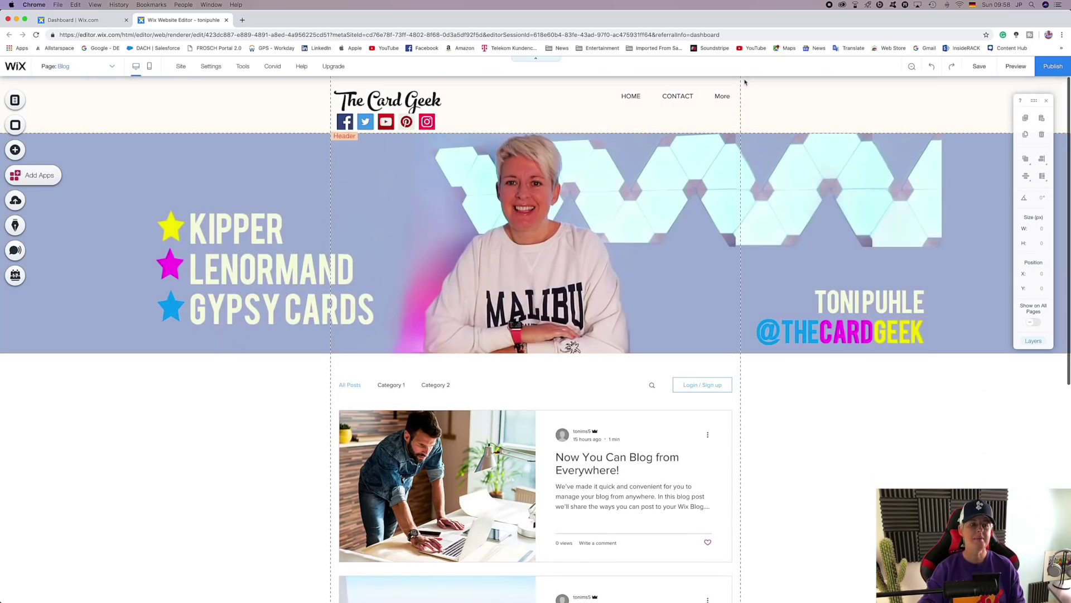
left_click(21, 102)
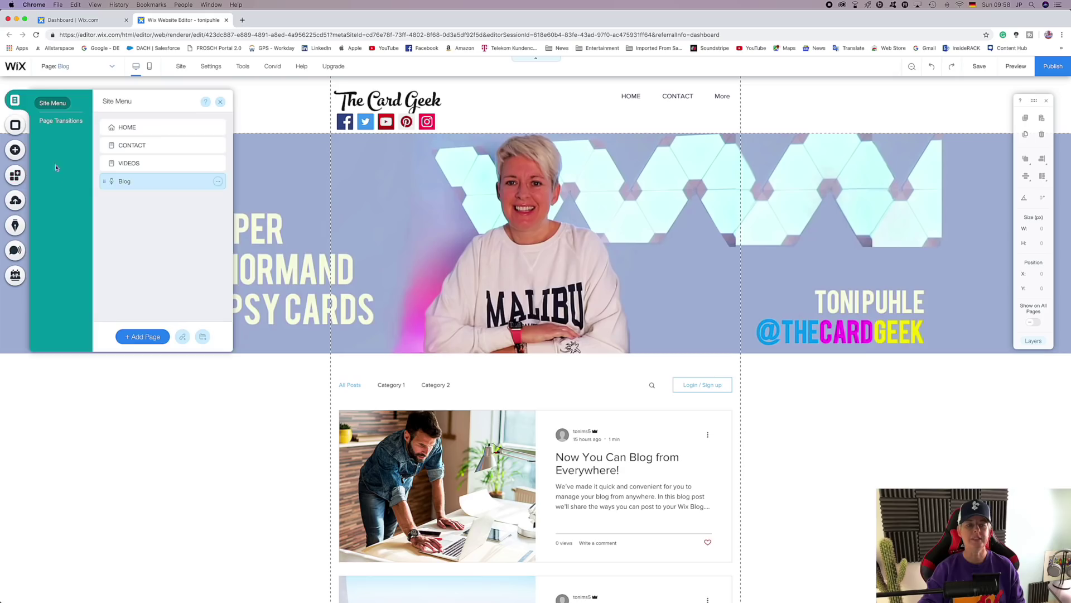
left_click(136, 146)
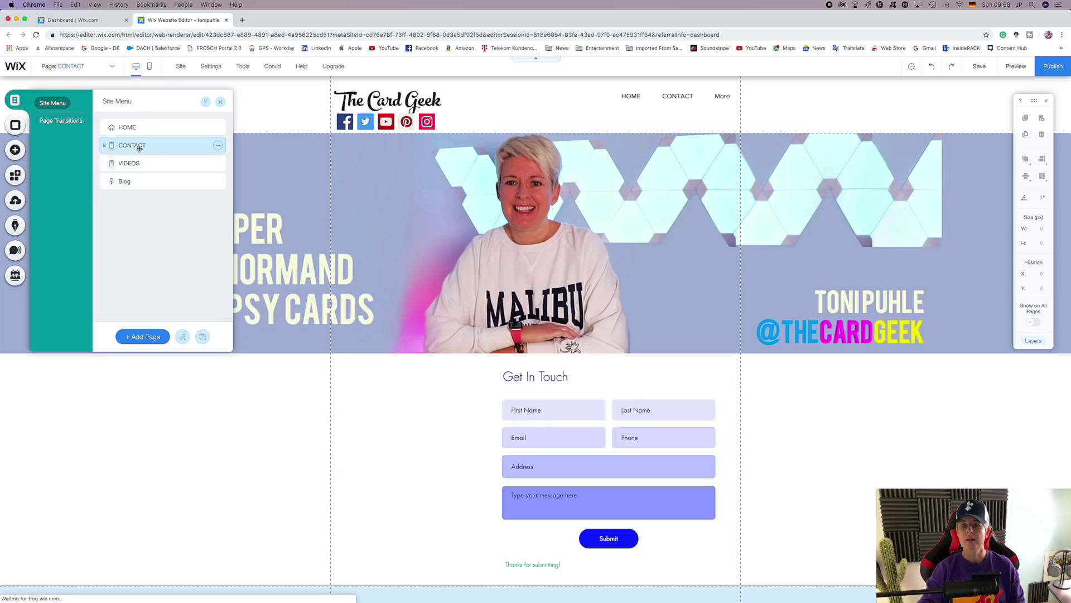
left_click(509, 350)
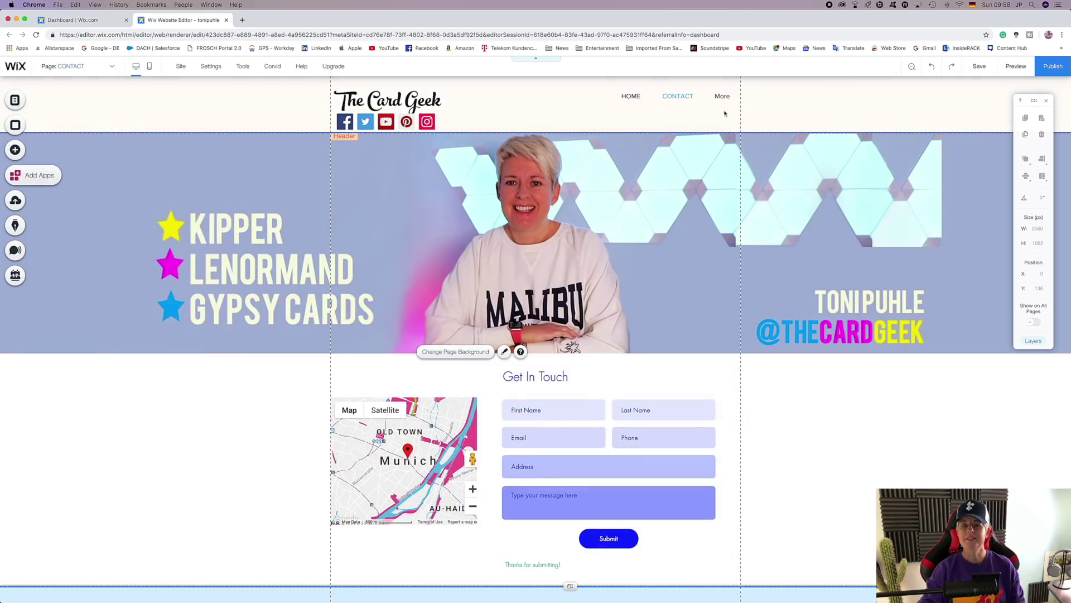
left_click(666, 100)
left_click_drag(611, 96, 582, 96)
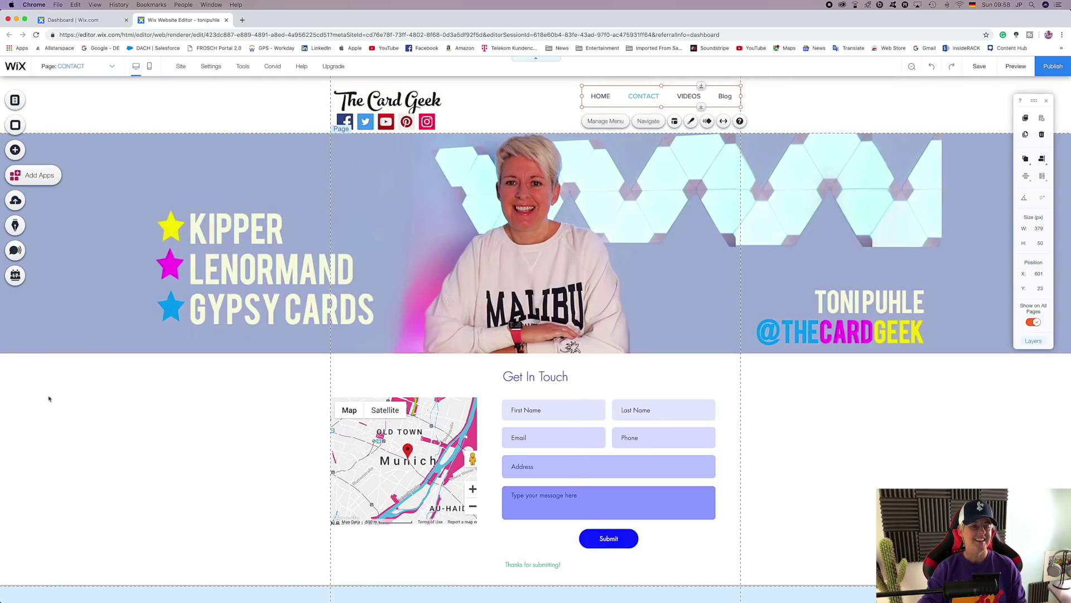
Open the HOME page and select its banner strip.
left_click(20, 105)
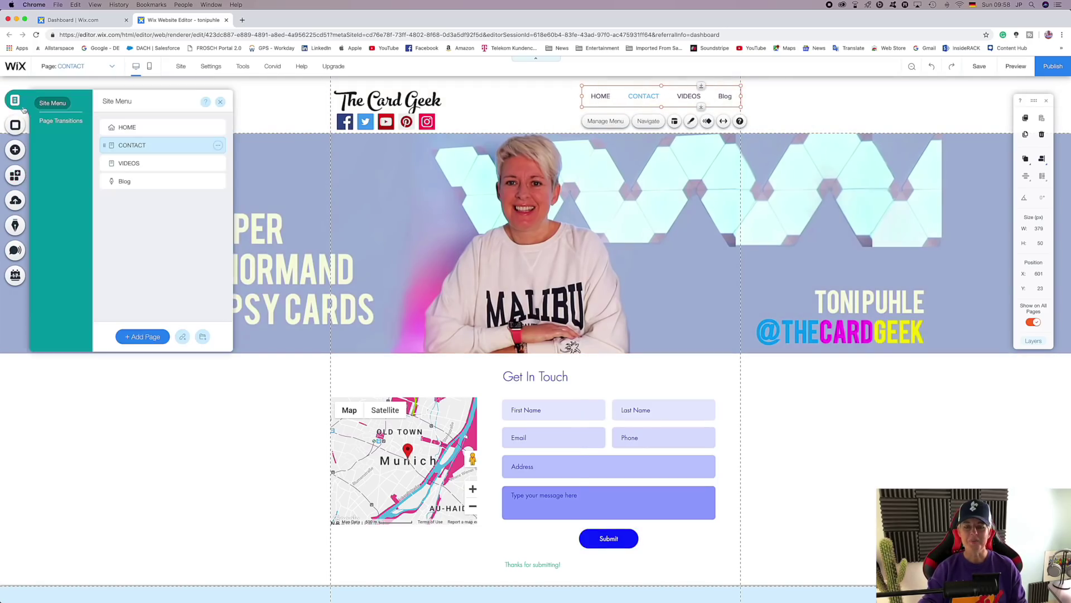
left_click(138, 127)
left_click(636, 268)
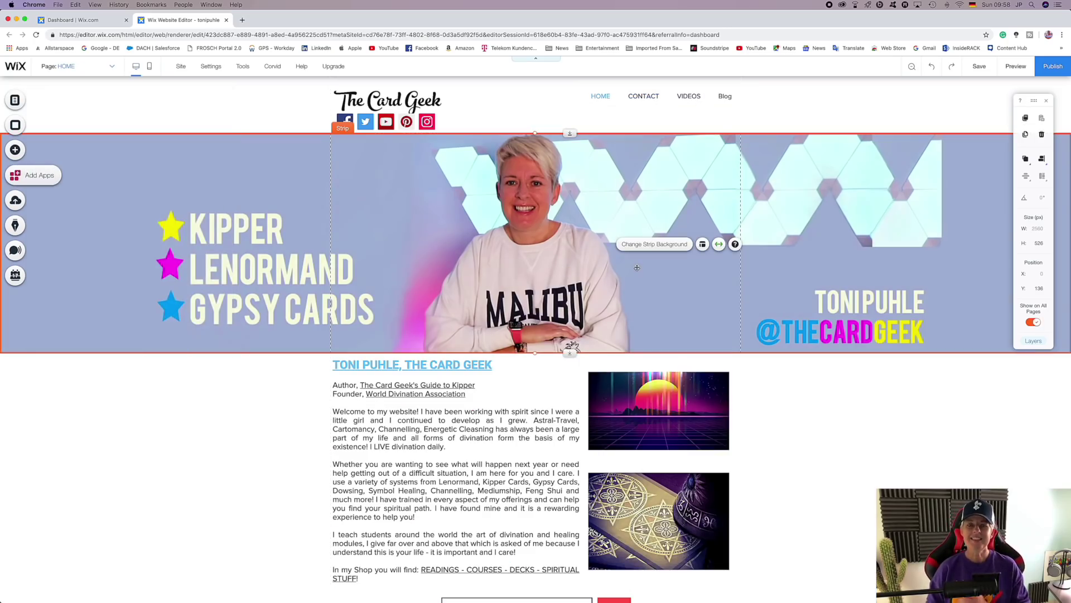